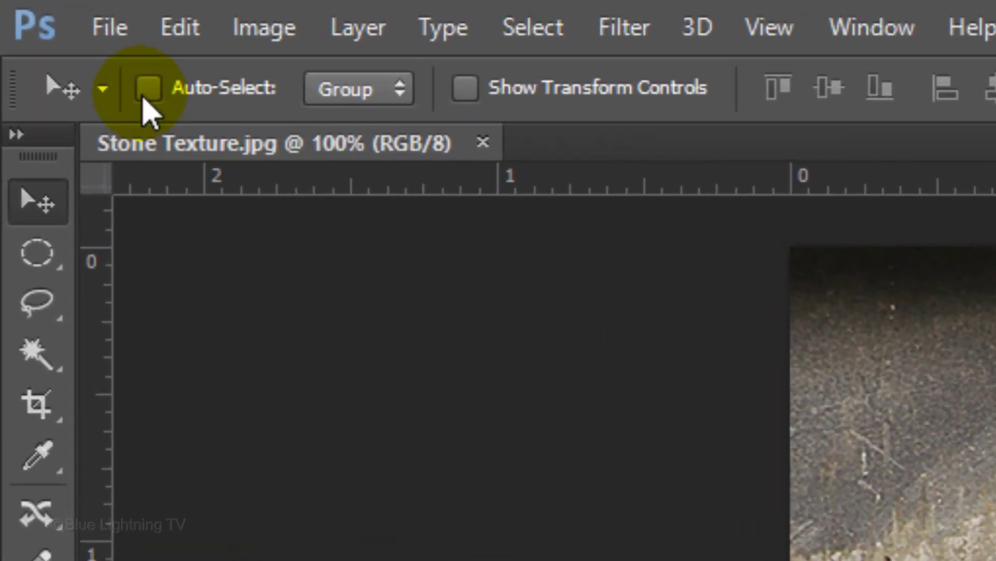
Create a new document named Planet, 1550 pixels wide.
left_click(30, 7)
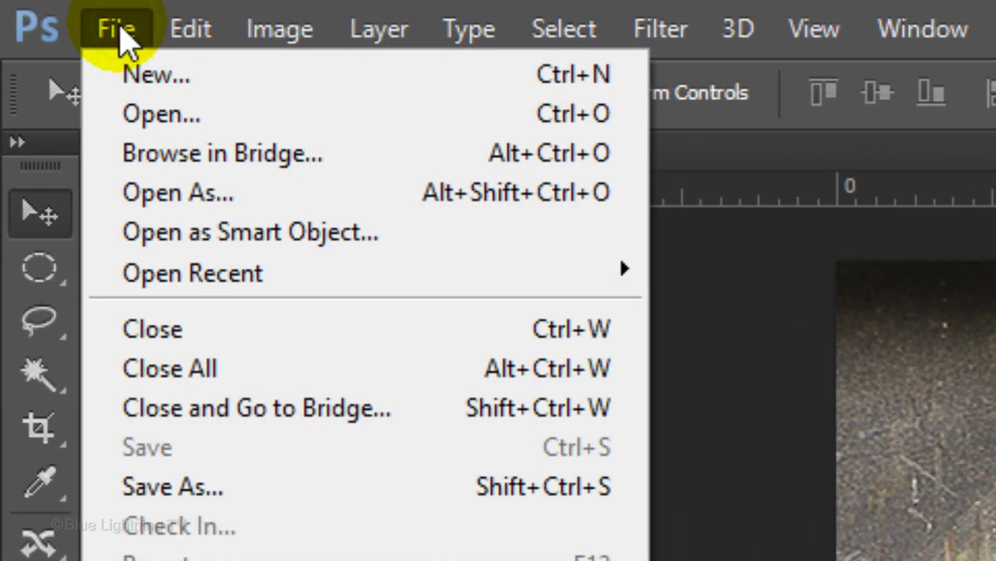
left_click(134, 78)
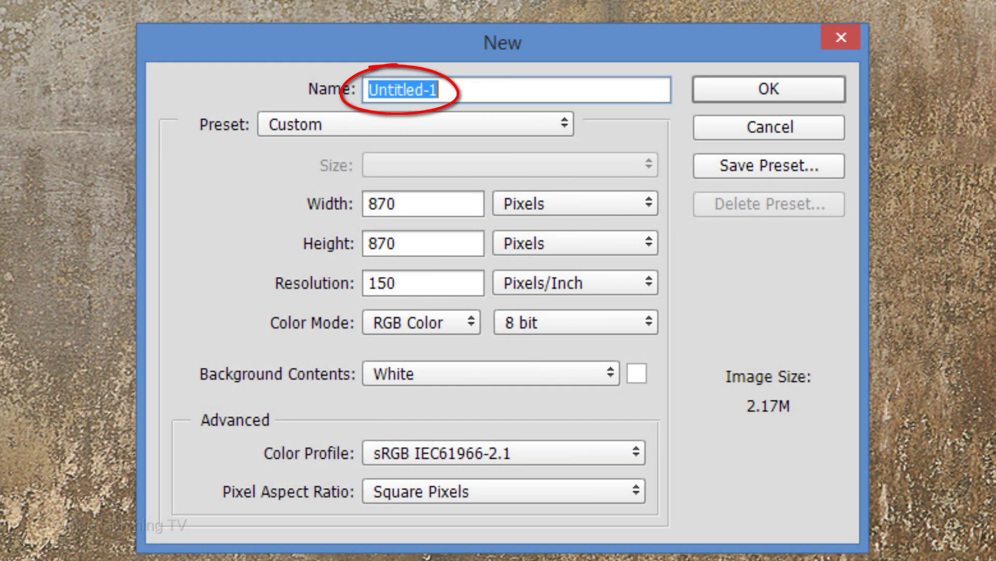
type("Planet")
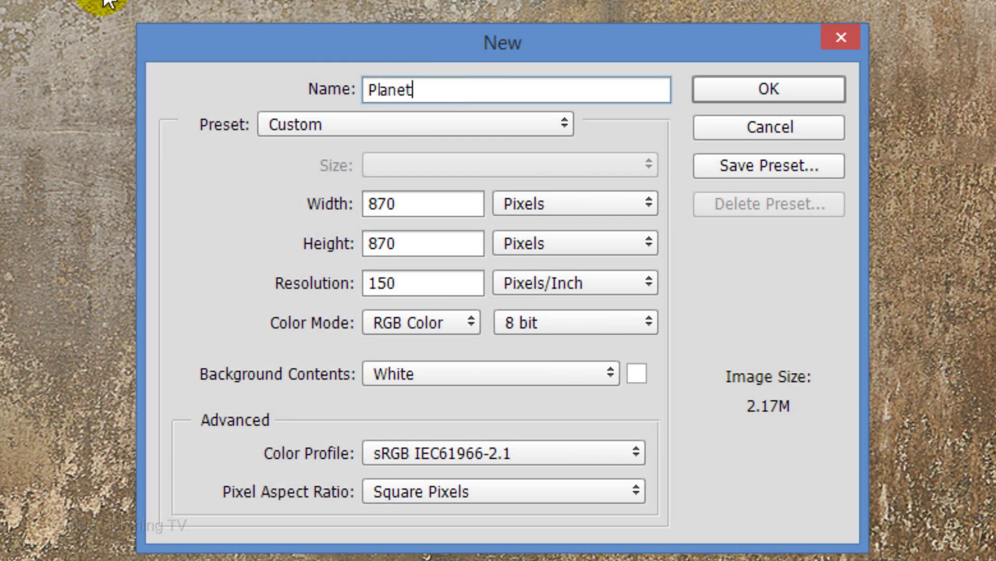
double_click(400, 210)
type("1550")
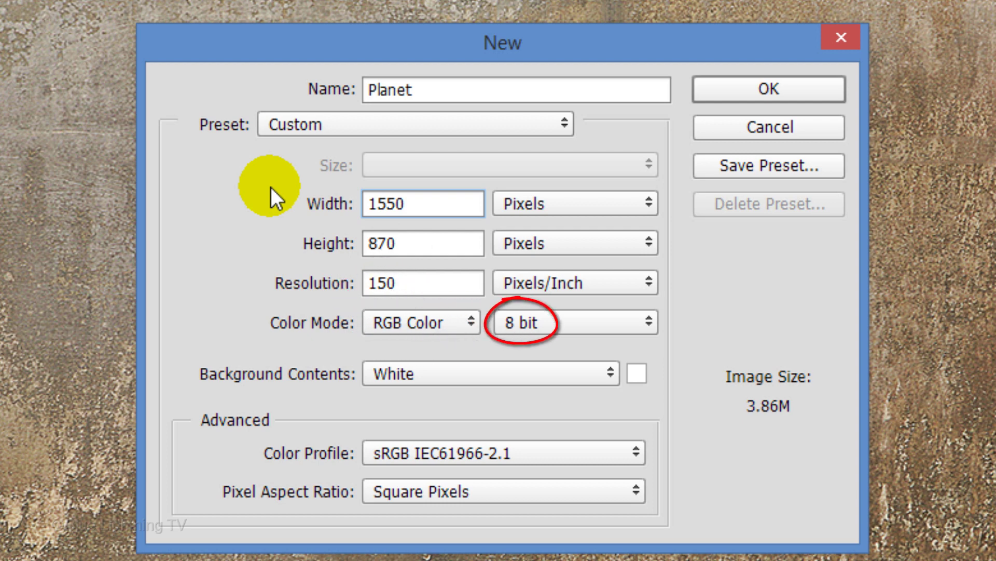
left_click(776, 92)
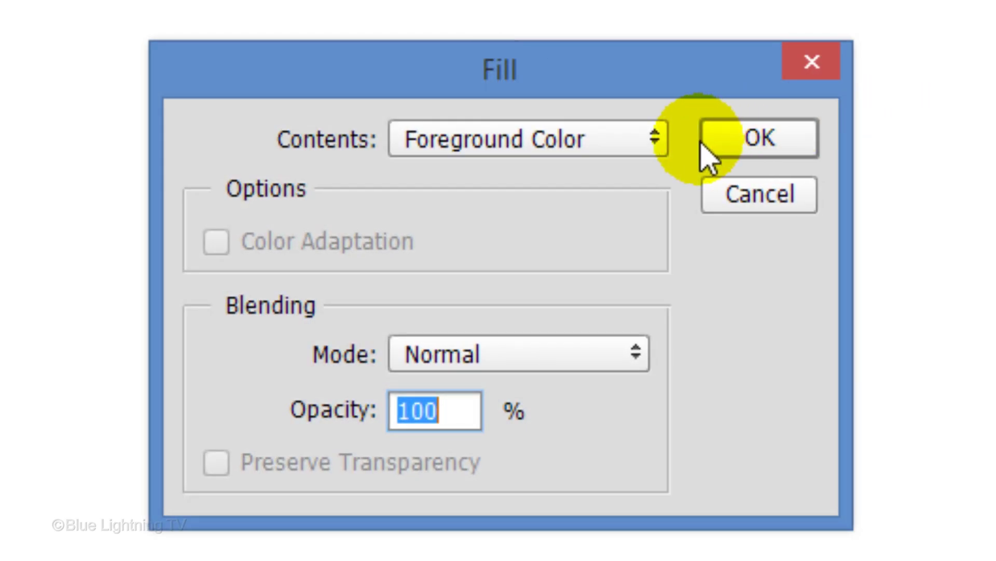
Fill the Planet canvas entirely with black.
left_click(660, 137)
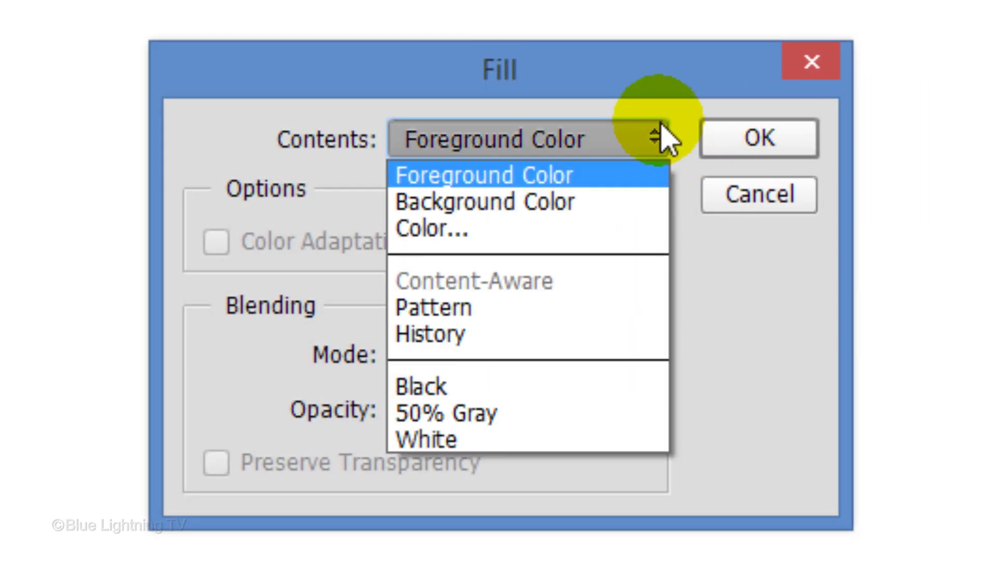
left_click(592, 390)
left_click(762, 142)
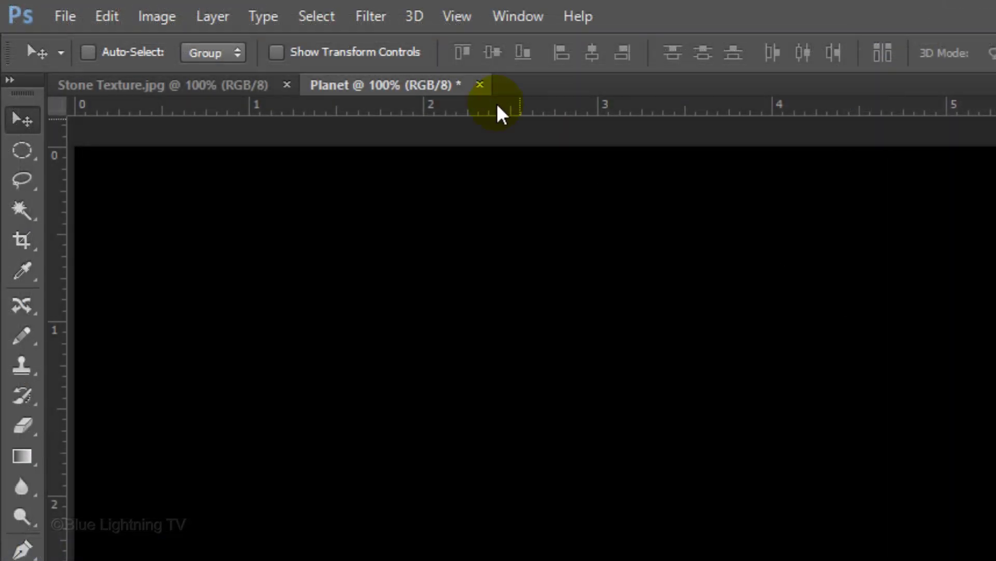
Add 30% monochromatic Gaussian noise to the black canvas, then soften it with a 0.3-pixel Gaussian Blur.
left_click(166, 6)
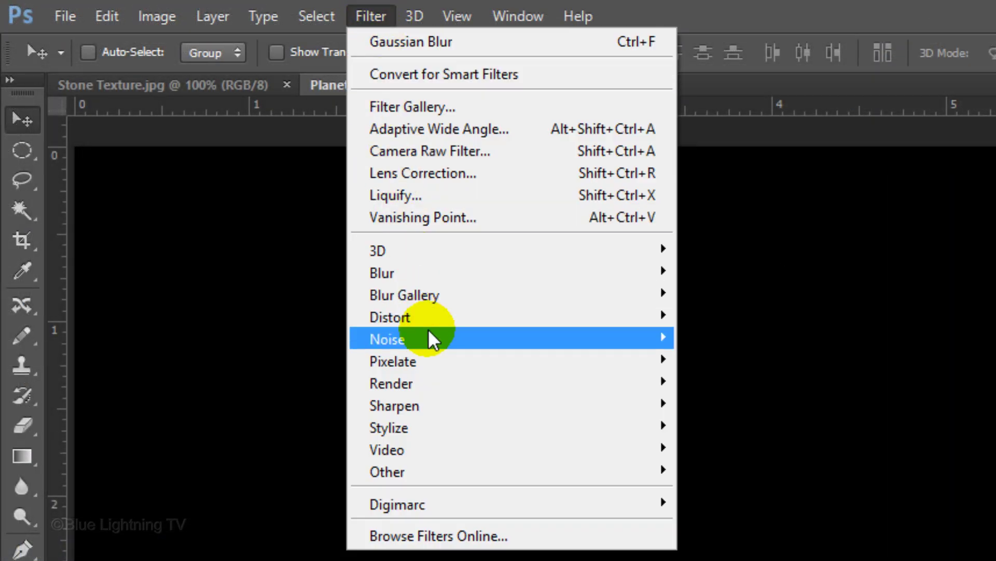
mouse_move(382, 338)
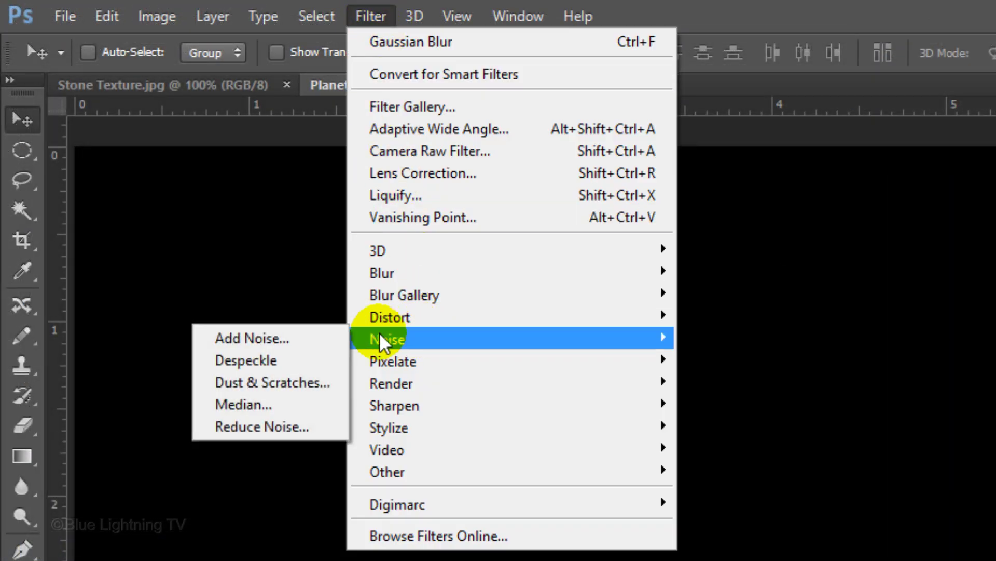
left_click(260, 337)
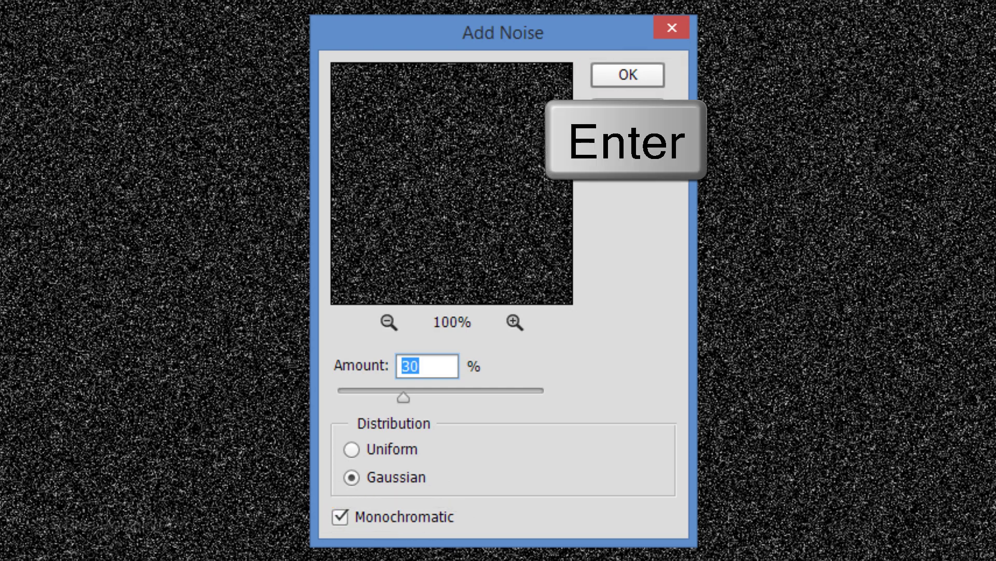
key("Return")
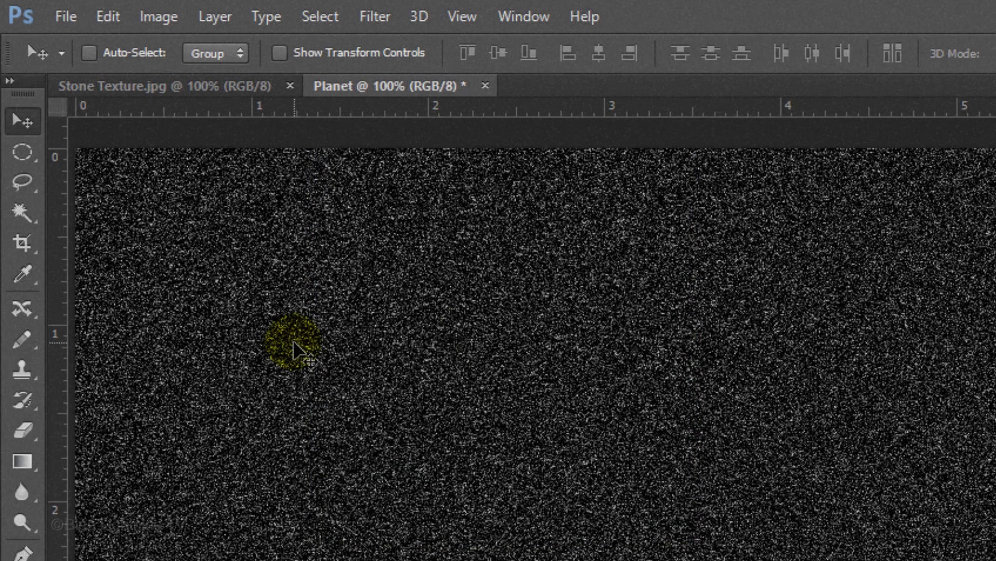
left_click(376, 17)
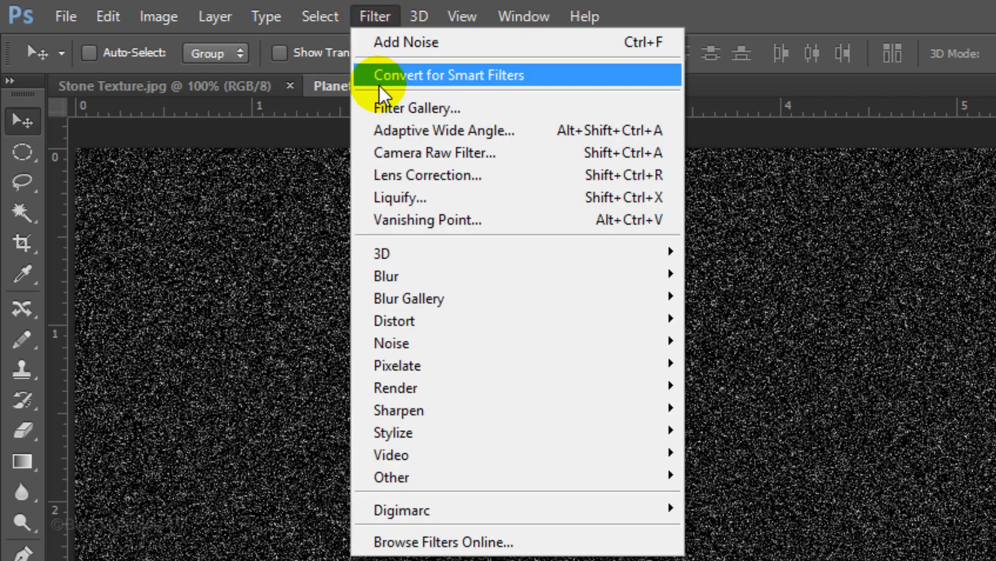
mouse_move(379, 276)
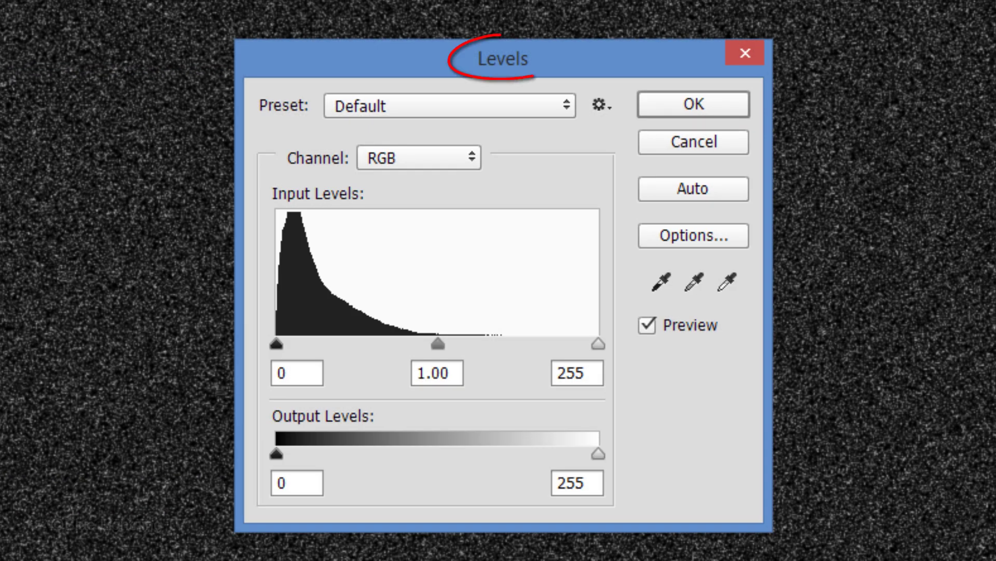
Apply Levels with input black point 84 and white point 178 for sparse white stars.
left_click(303, 374)
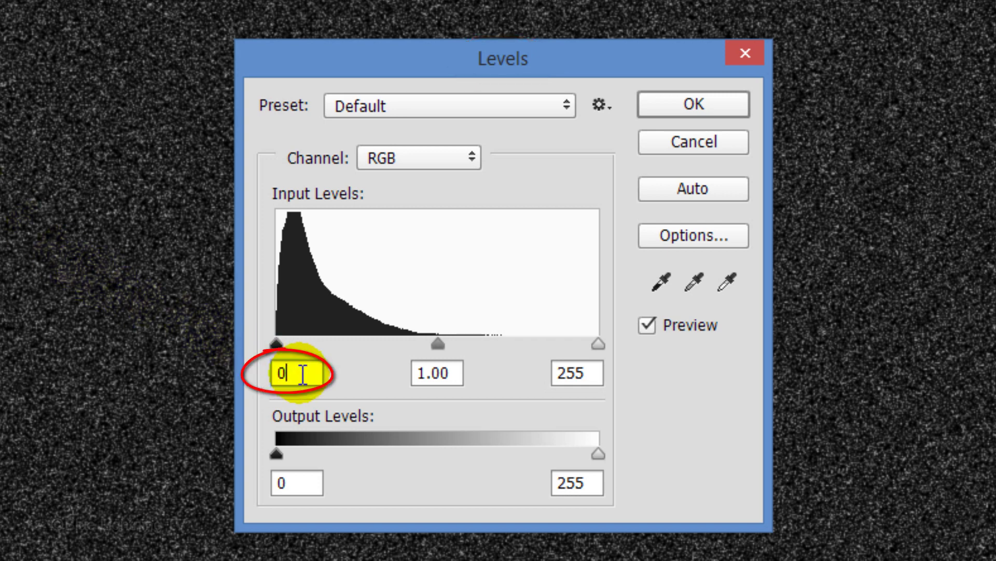
key("BackSpace")
type("84")
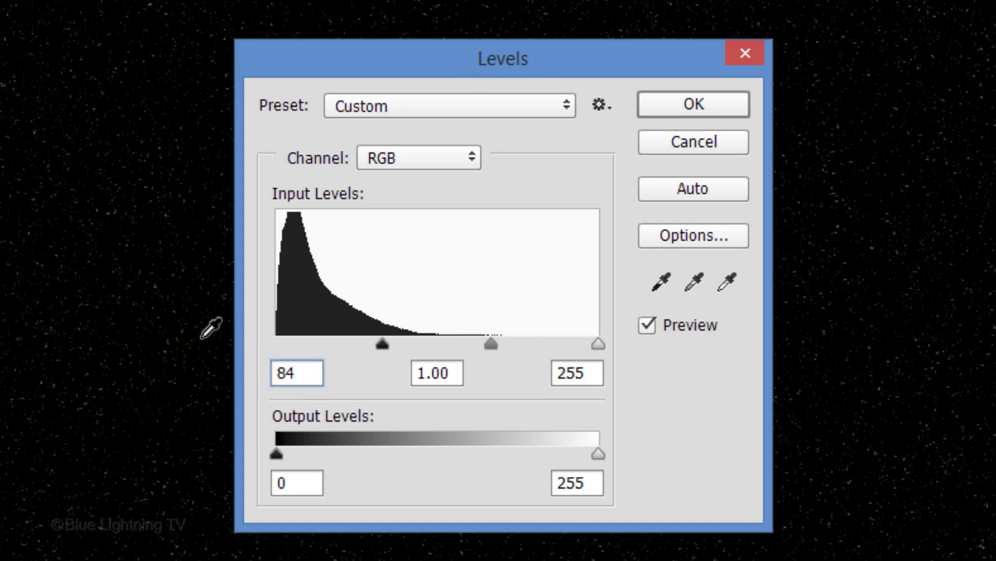
double_click(571, 364)
type("178")
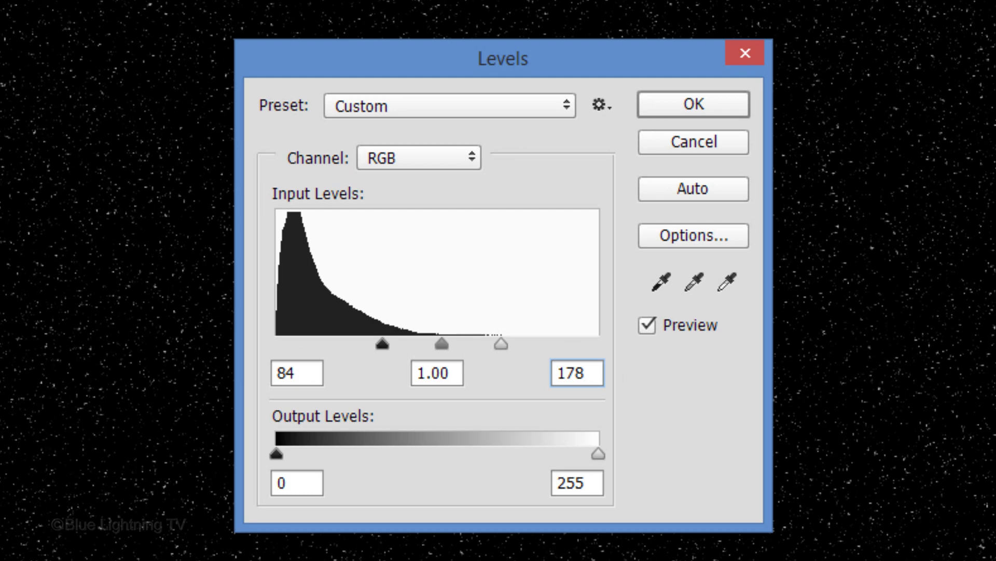
left_click(711, 101)
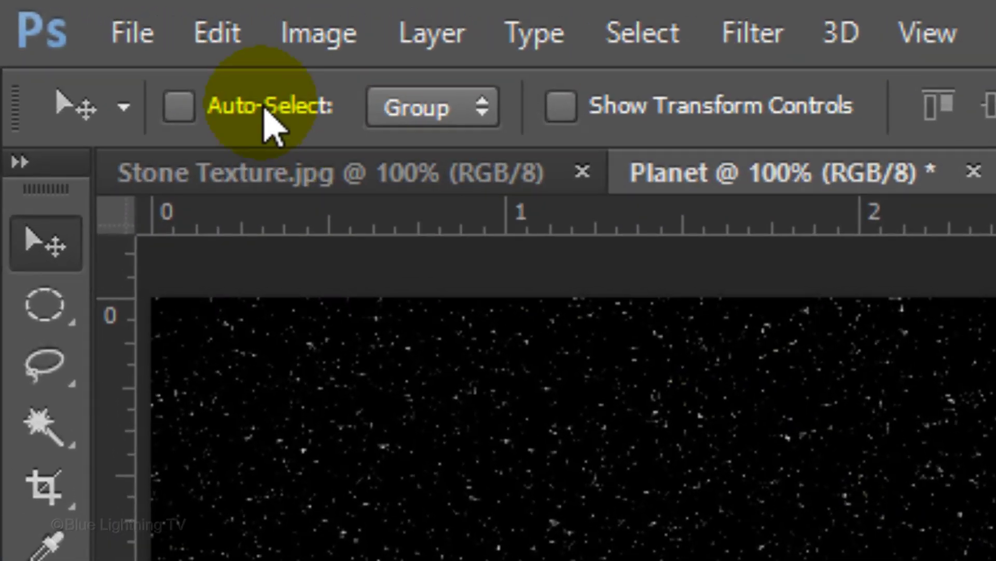
Create a new white document named Rings, 870 pixels wide.
left_click(28, 8)
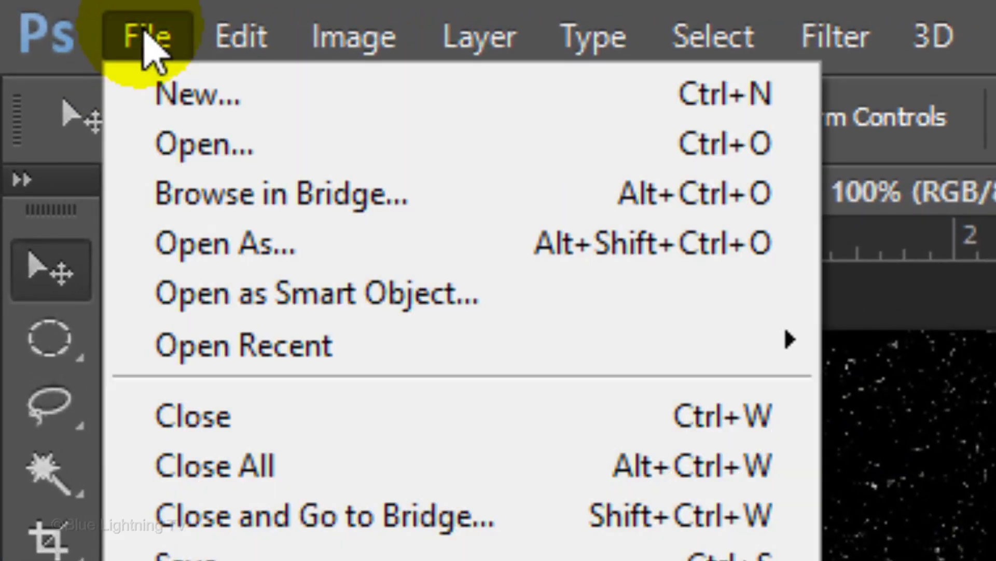
left_click(171, 94)
type("Rings")
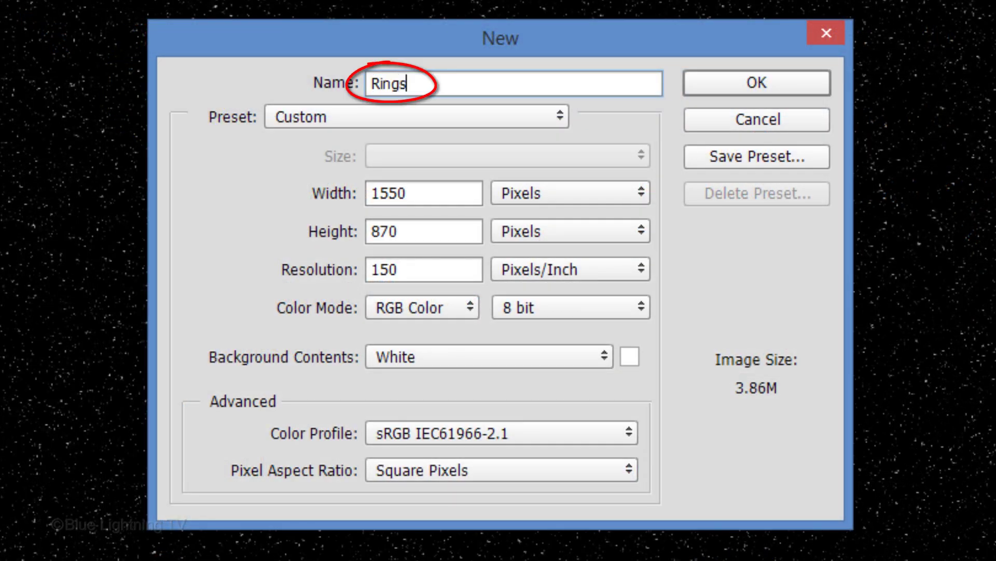
left_click(425, 193)
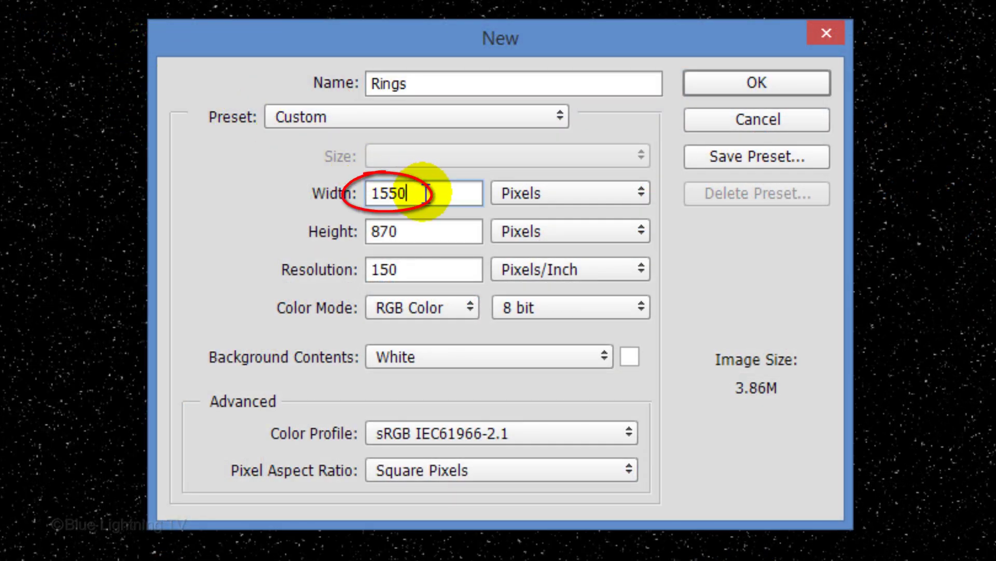
key("BackSpace")
key("BackSpace")
key("BackSpace")
key("BackSpace")
type("870")
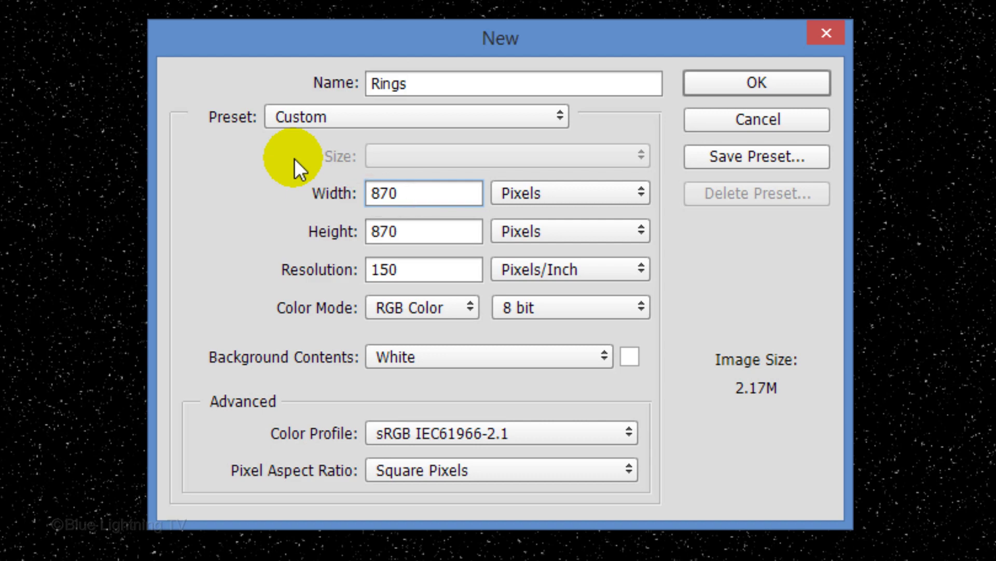
left_click(753, 84)
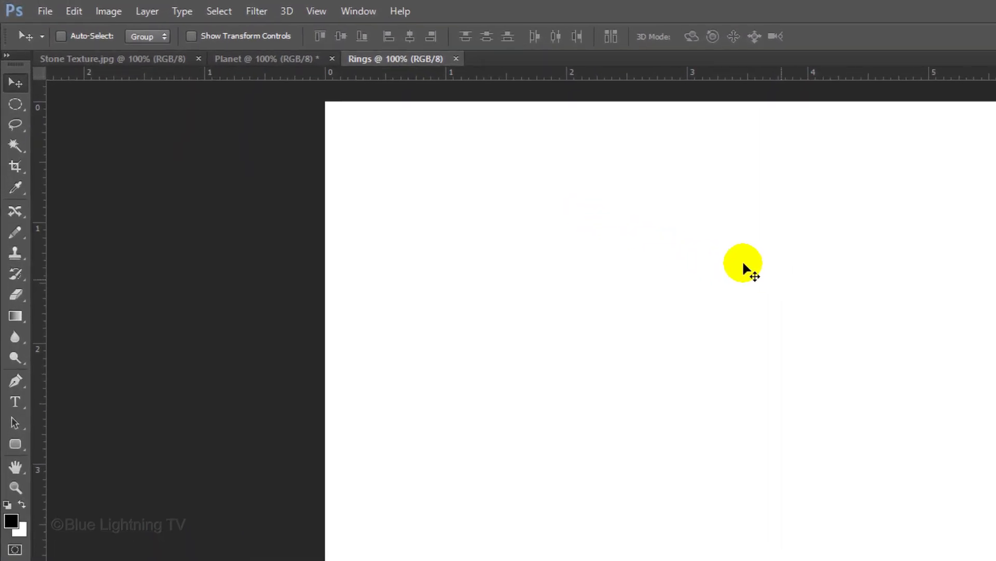
Drag a vertical and a horizontal guide to cross at the canvas centre.
left_click(316, 11)
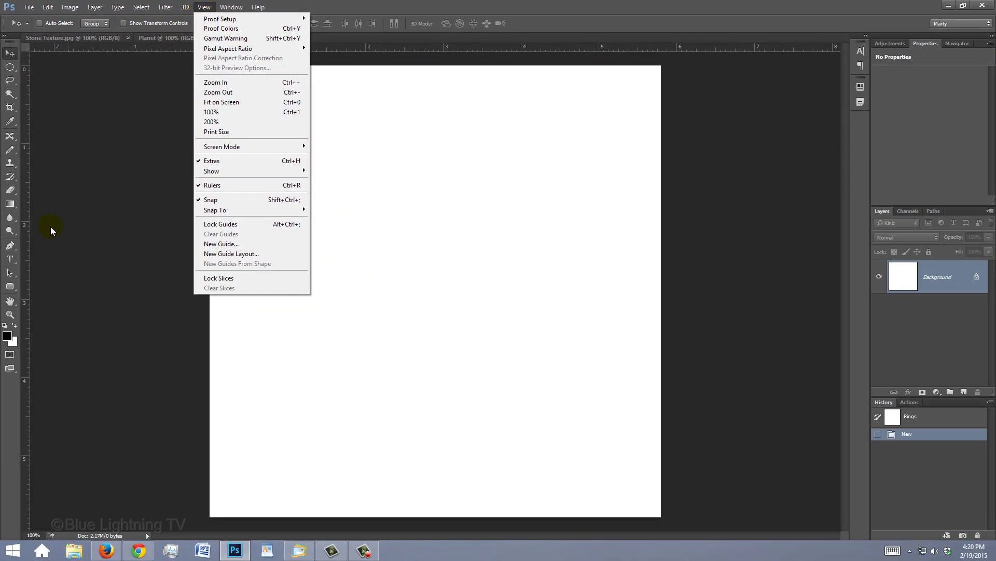
left_click(23, 267)
left_click_drag(23, 267, 435, 265)
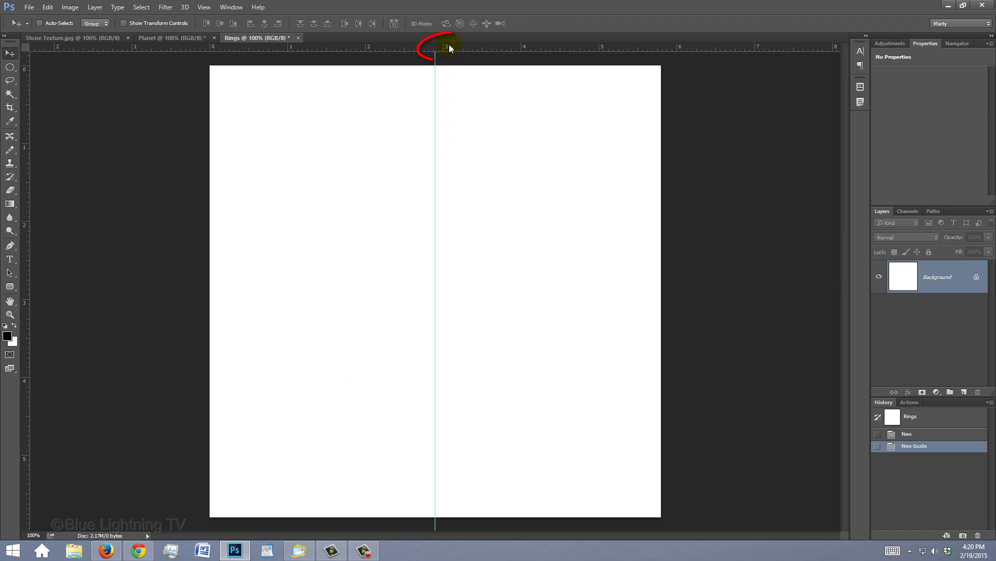
left_click_drag(450, 46, 450, 291)
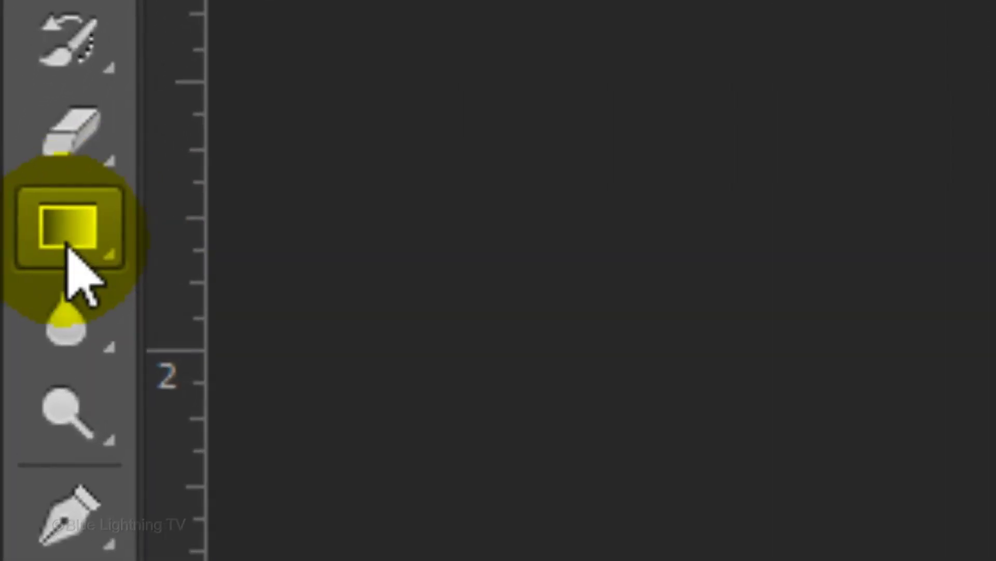
Load the Noise Samples gradients and pick the blue-purple noise gradient in Radial style.
left_click(11, 204)
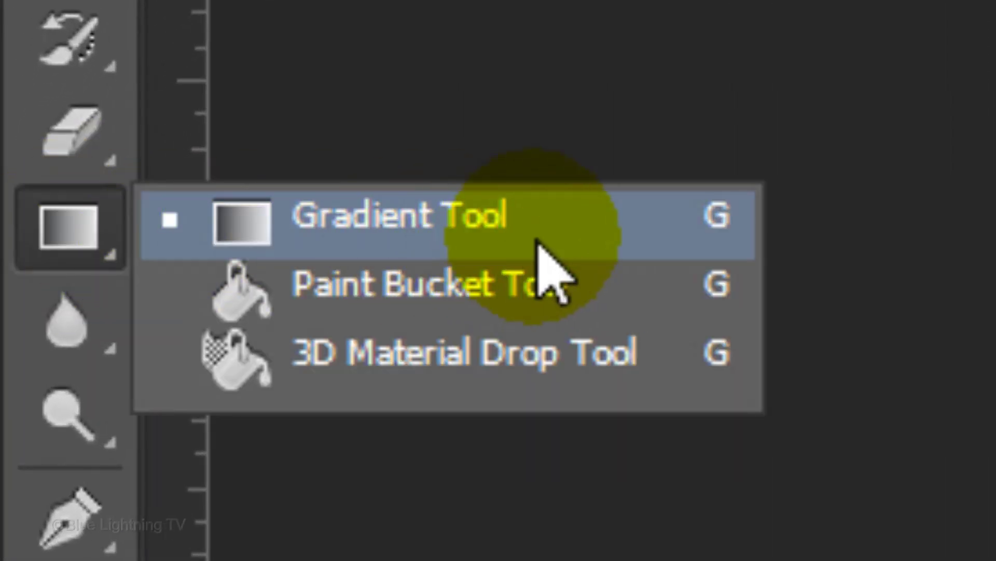
left_click(540, 244)
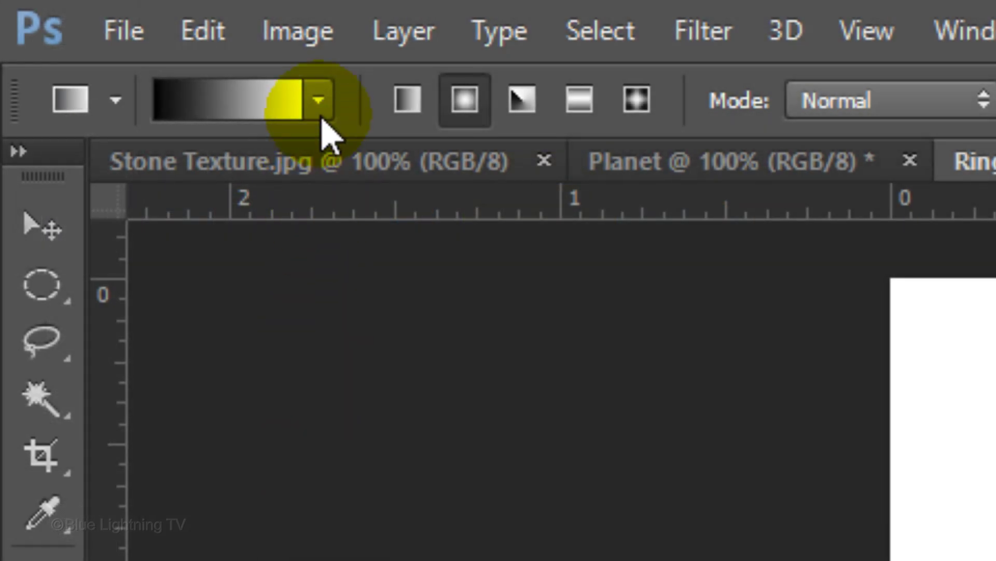
left_click(318, 99)
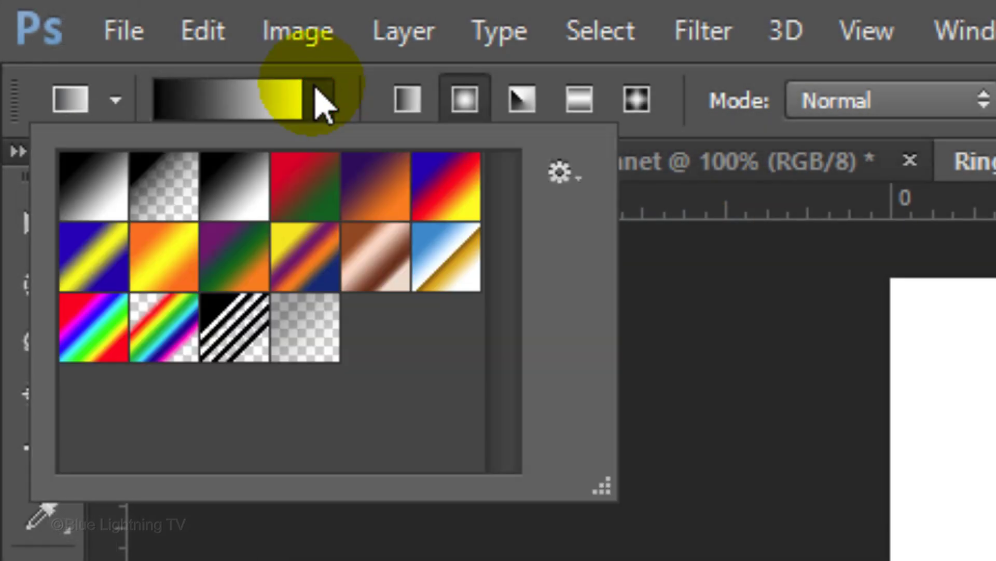
left_click(565, 174)
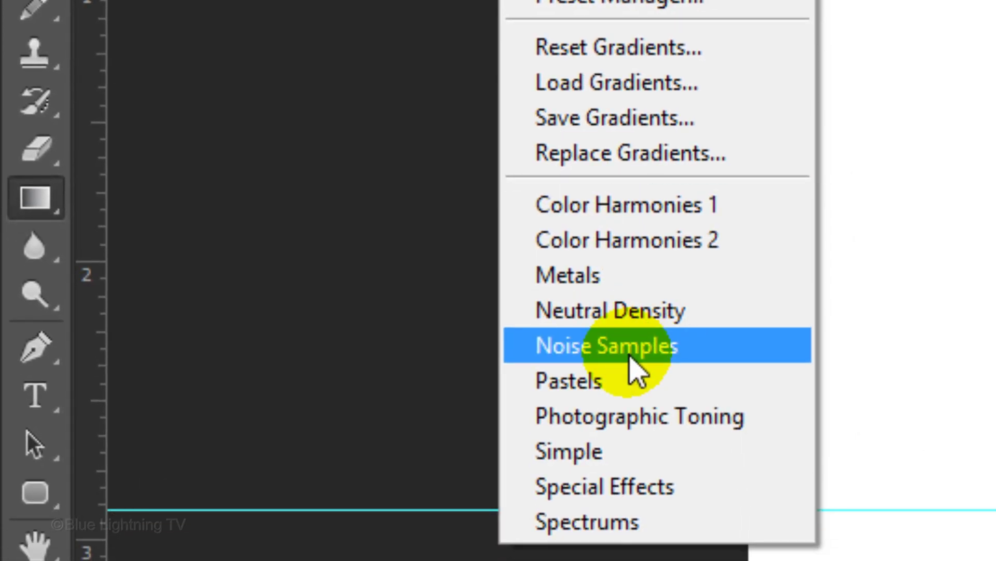
left_click(631, 356)
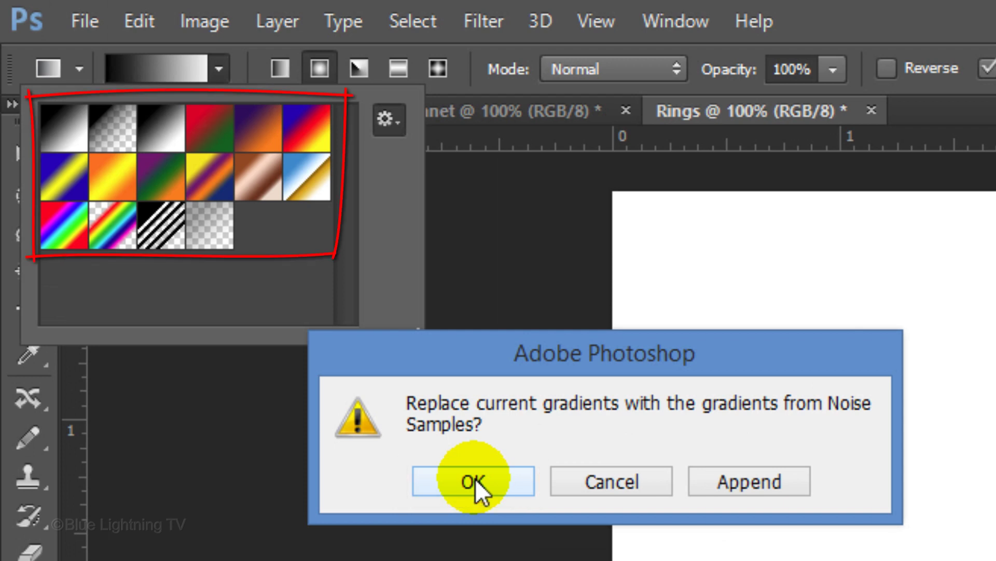
left_click(475, 478)
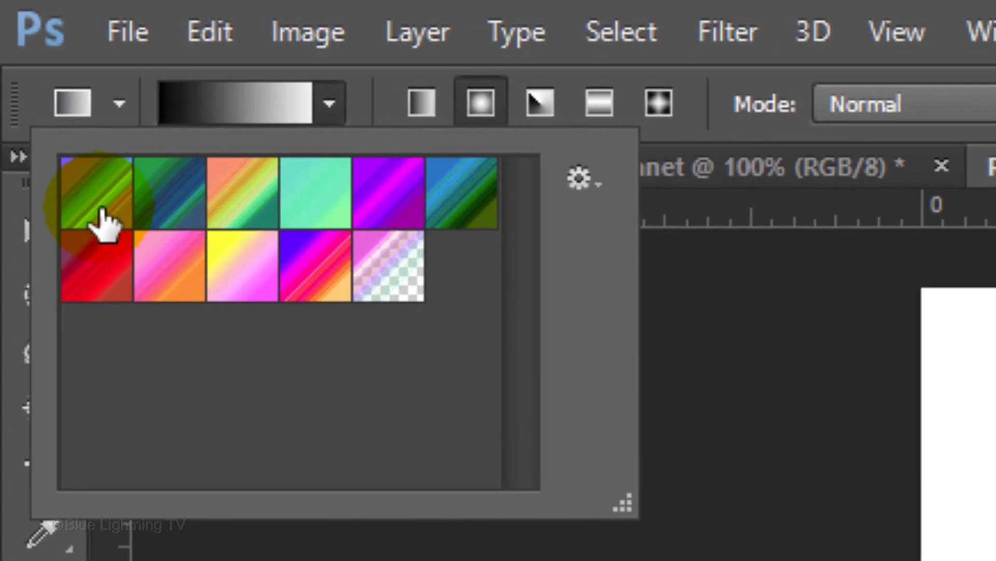
left_click(64, 127)
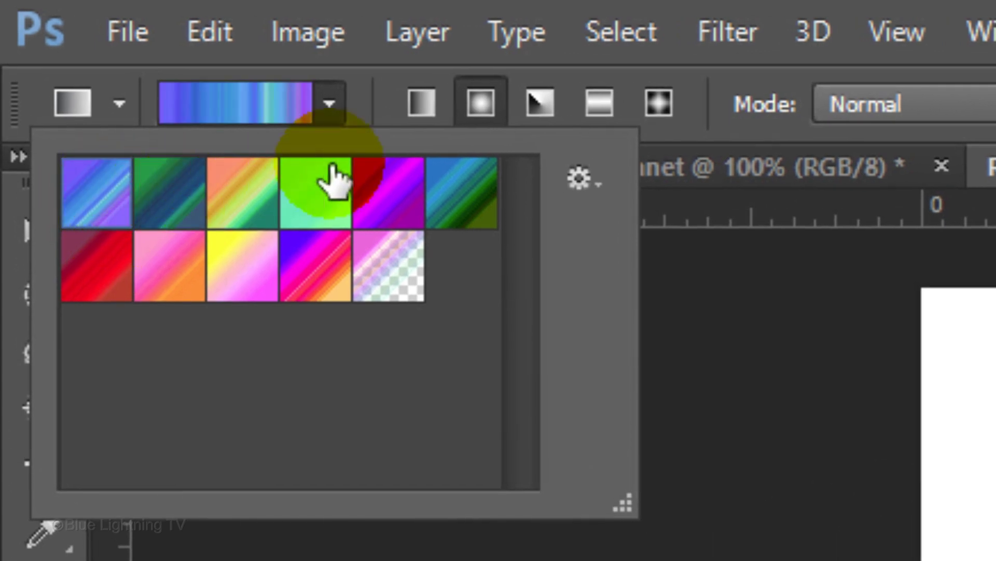
left_click(482, 102)
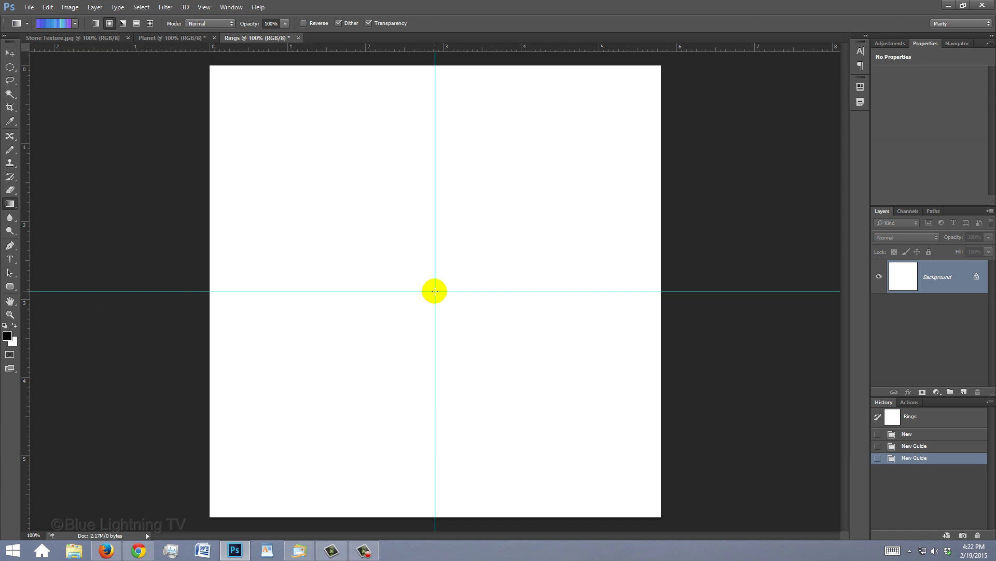
Shift-drag a radial gradient from the guide intersection to the canvas's right edge.
key("shift")
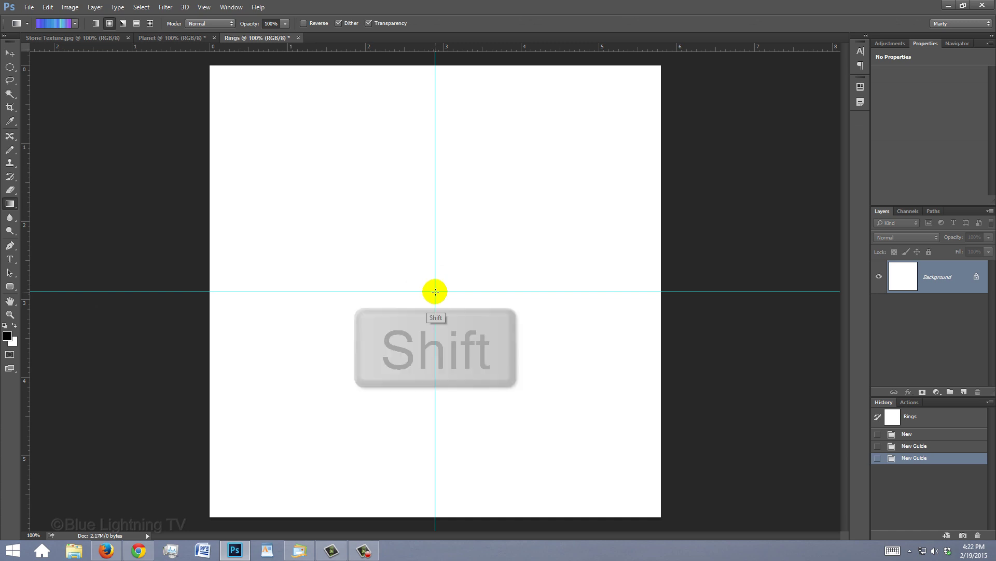
left_click_drag(435, 291, 661, 289)
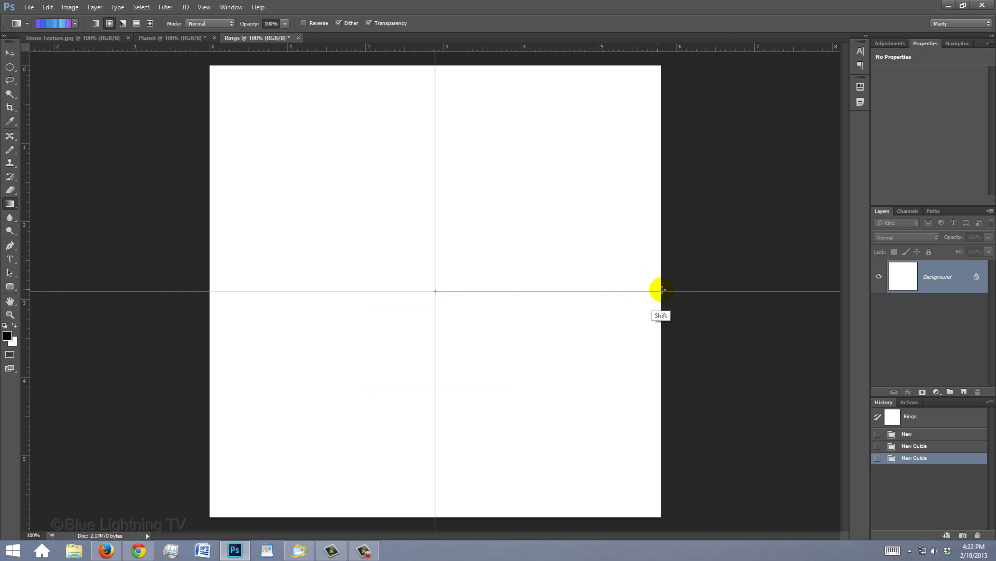
left_click_drag(661, 290, 661, 290)
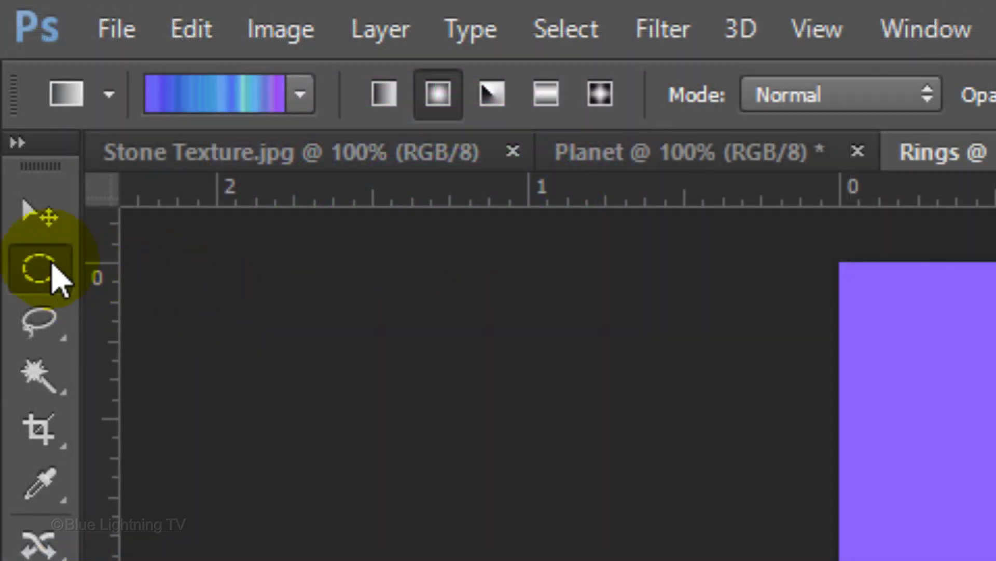
With the Elliptical Marquee, draw a perfect circle from the canvas's top-left corner across its width.
left_click(11, 68)
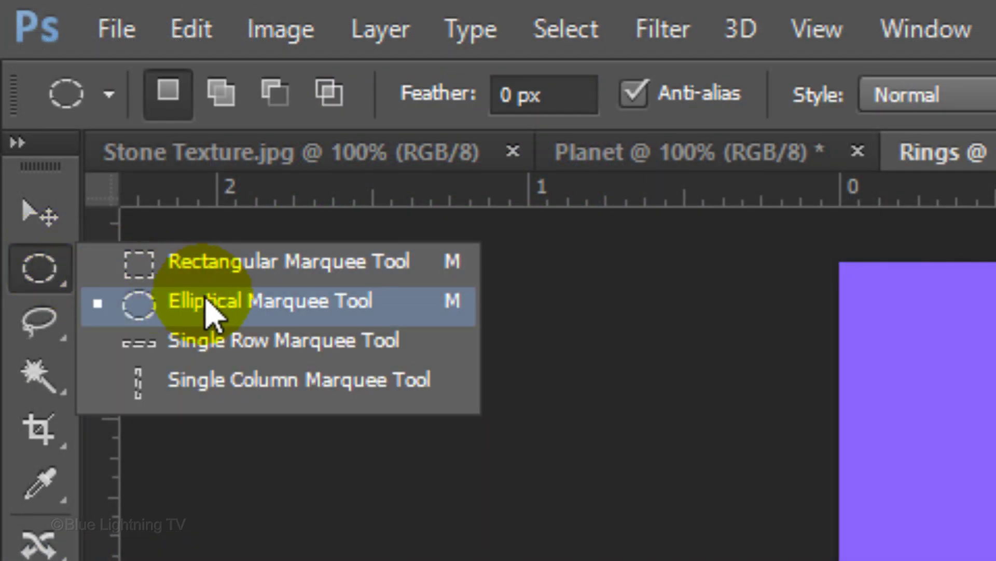
left_click(207, 302)
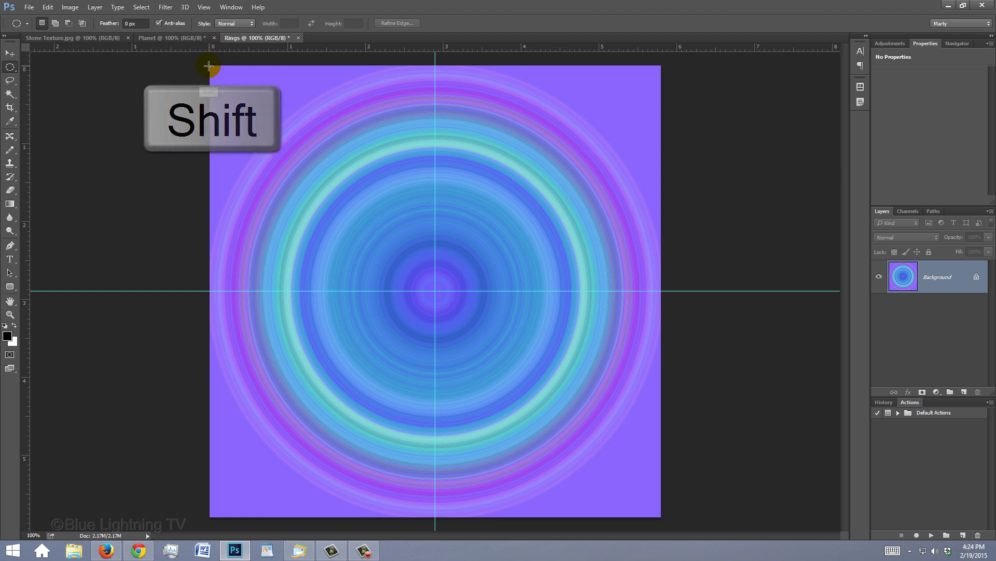
left_click_drag(208, 66, 655, 517)
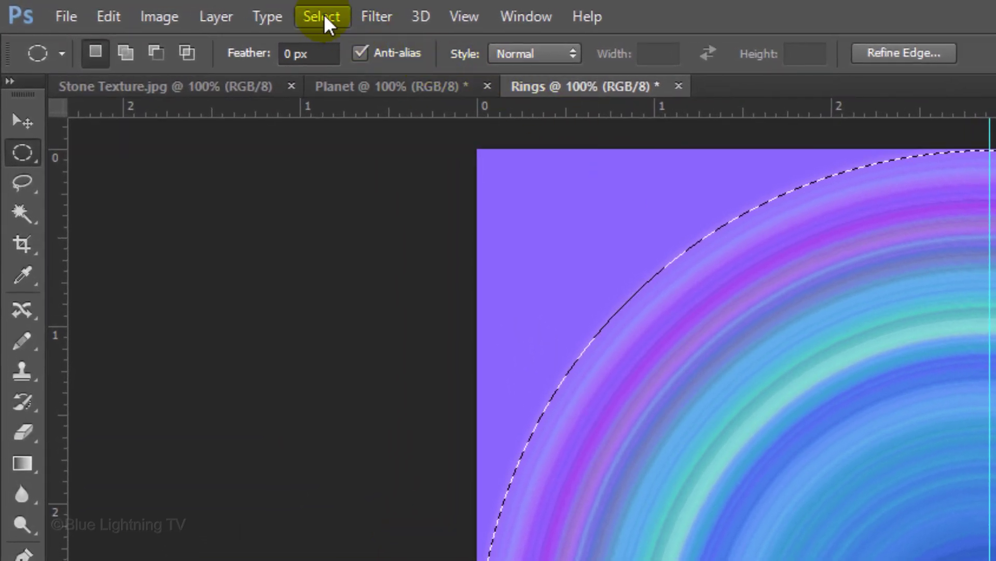
Scale the circular selection proportionally to 97% with Transform Selection.
left_click(324, 15)
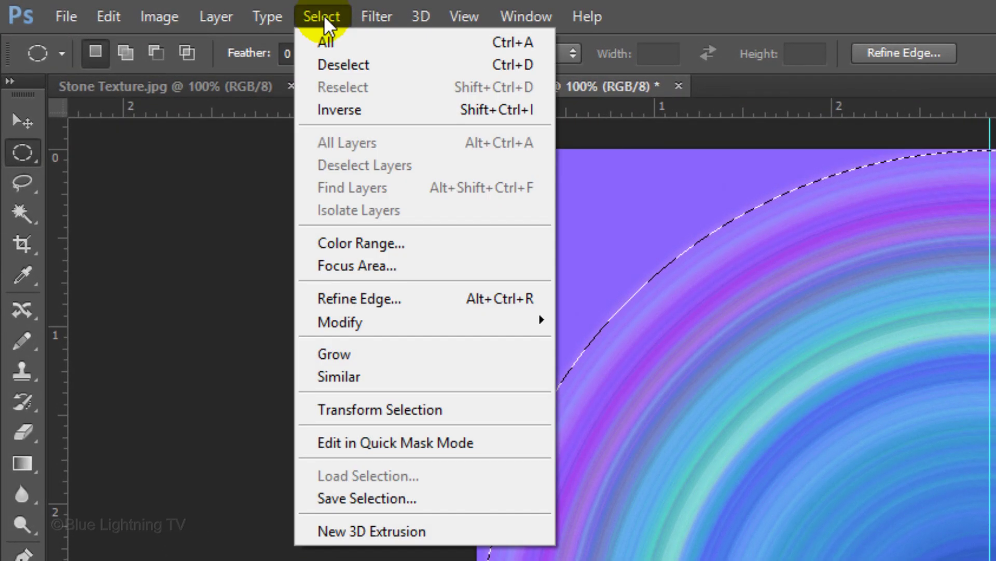
left_click(393, 409)
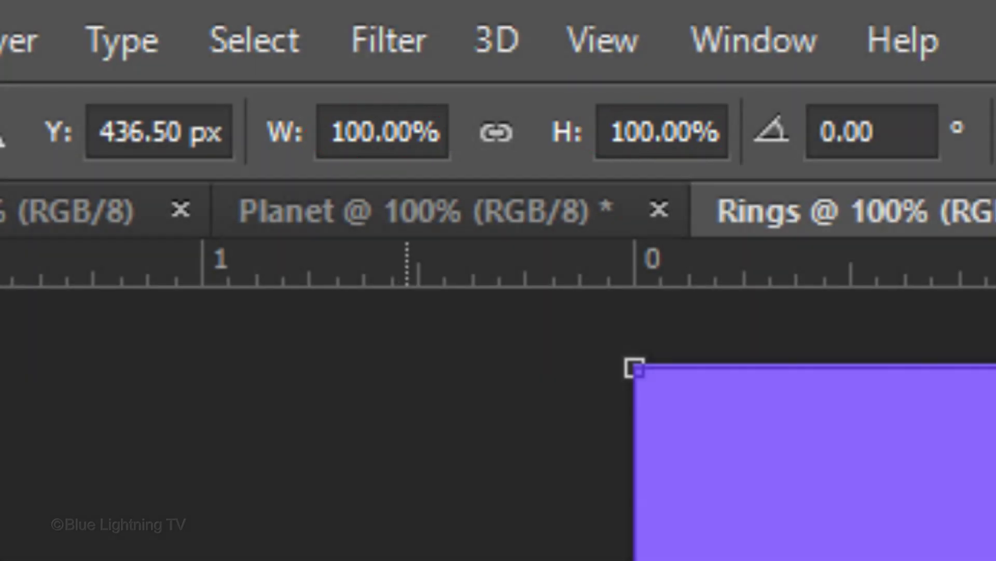
left_click(498, 136)
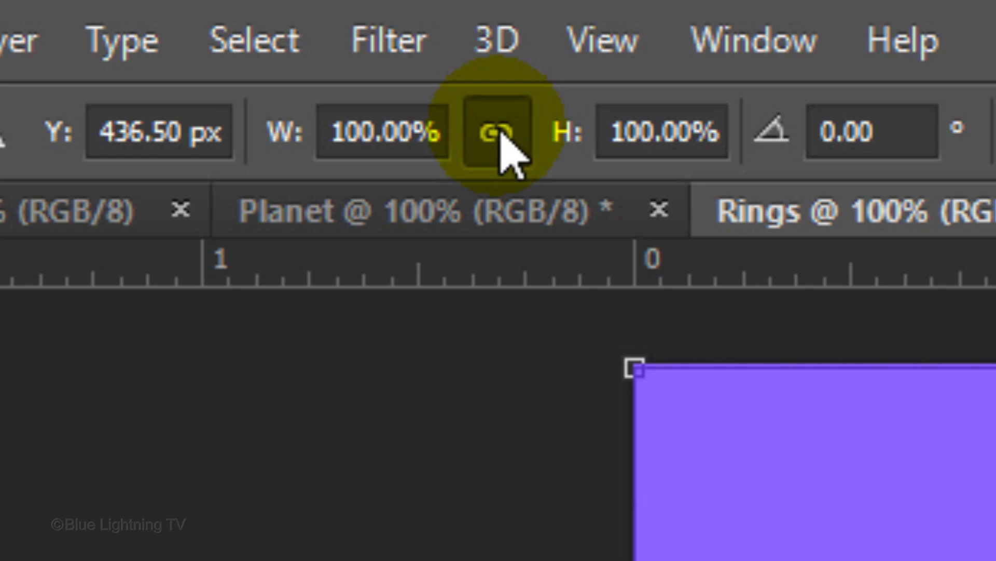
left_click_drag(442, 130, 285, 129)
type("97")
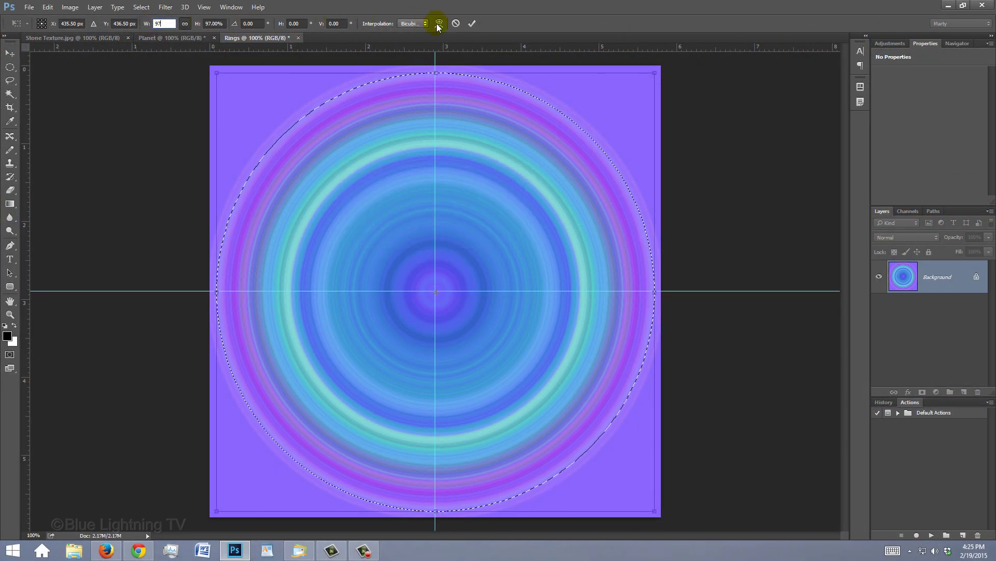
Commit the 97% selection resize and feather the selection by 3 pixels.
left_click(475, 23)
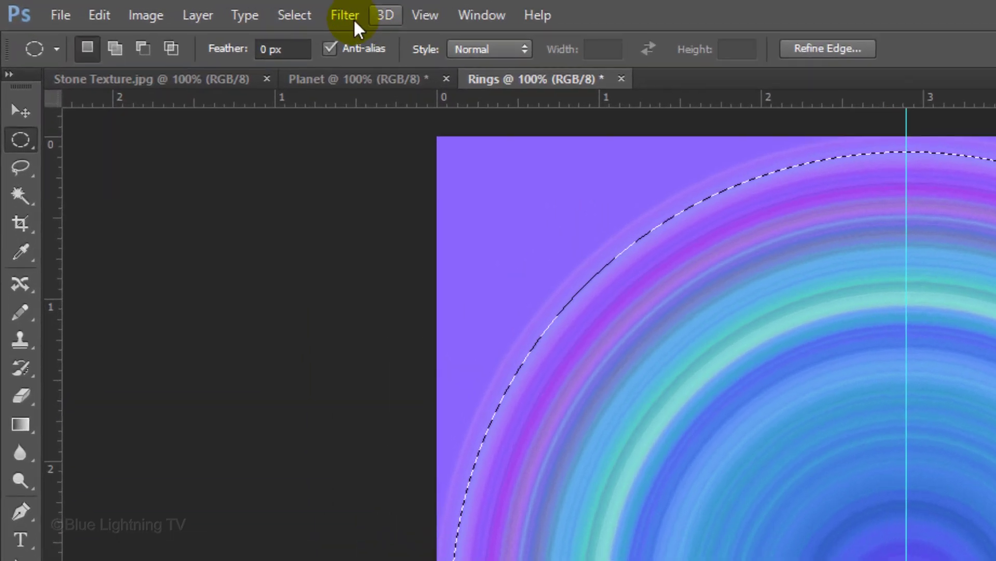
left_click(297, 16)
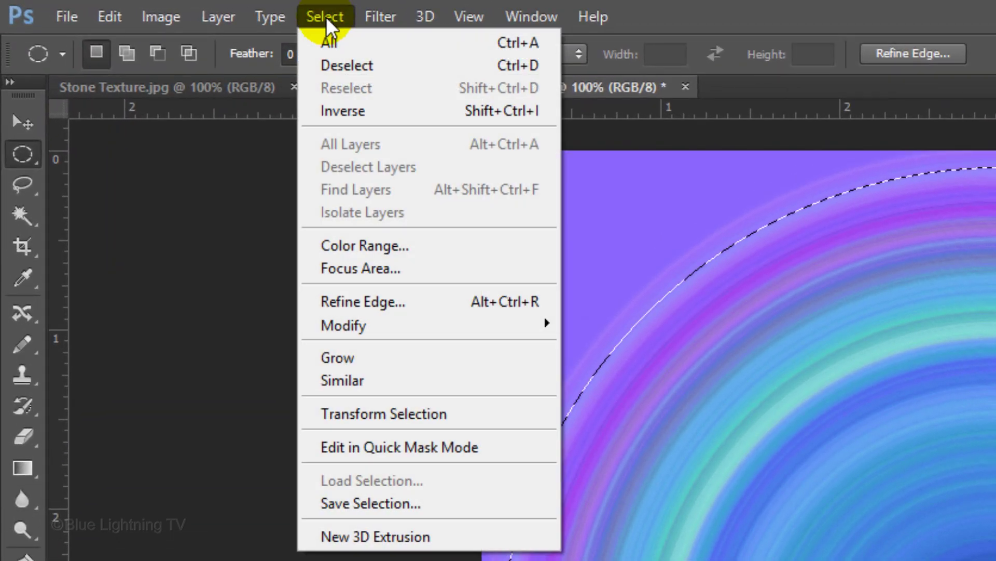
mouse_move(341, 325)
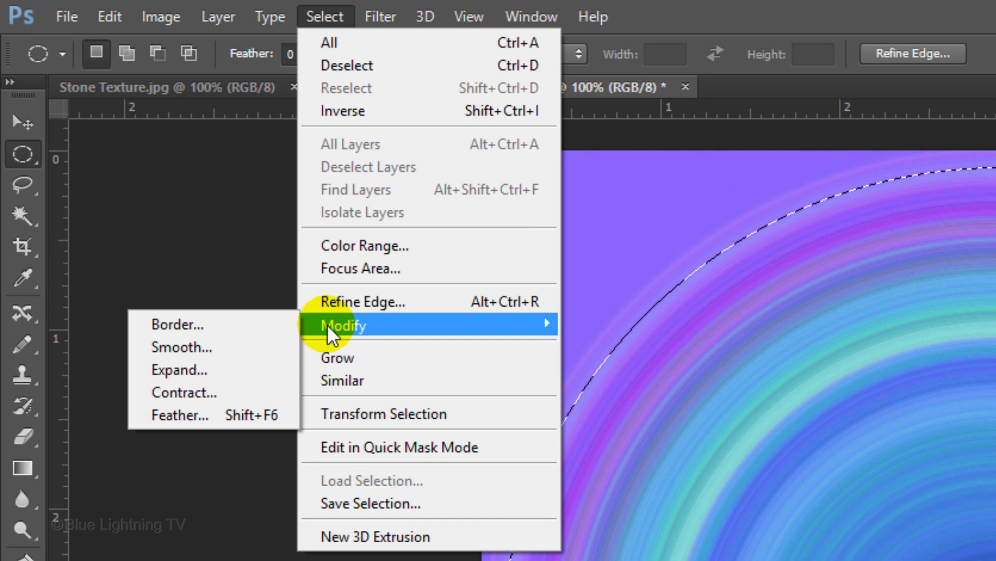
left_click(219, 413)
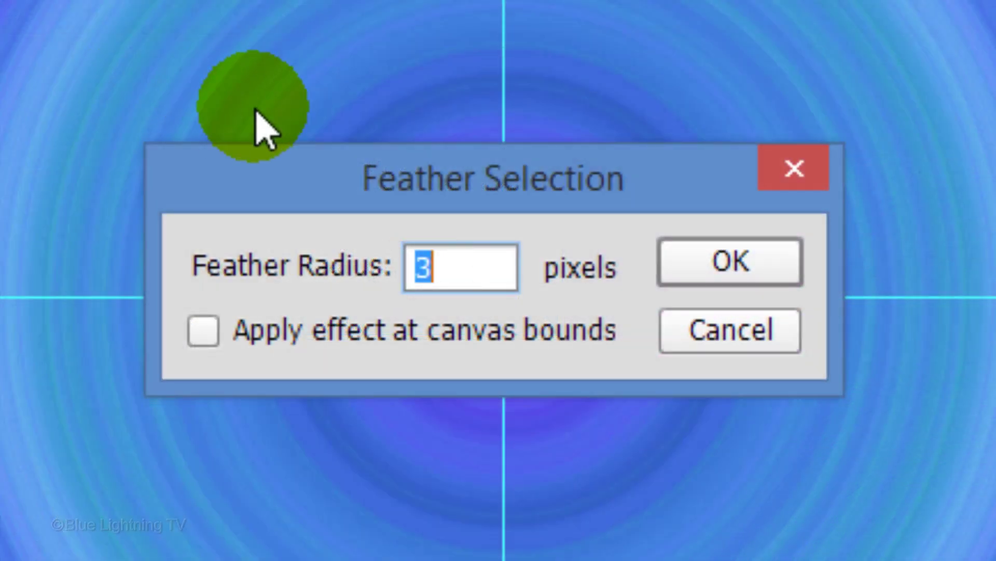
left_click(717, 268)
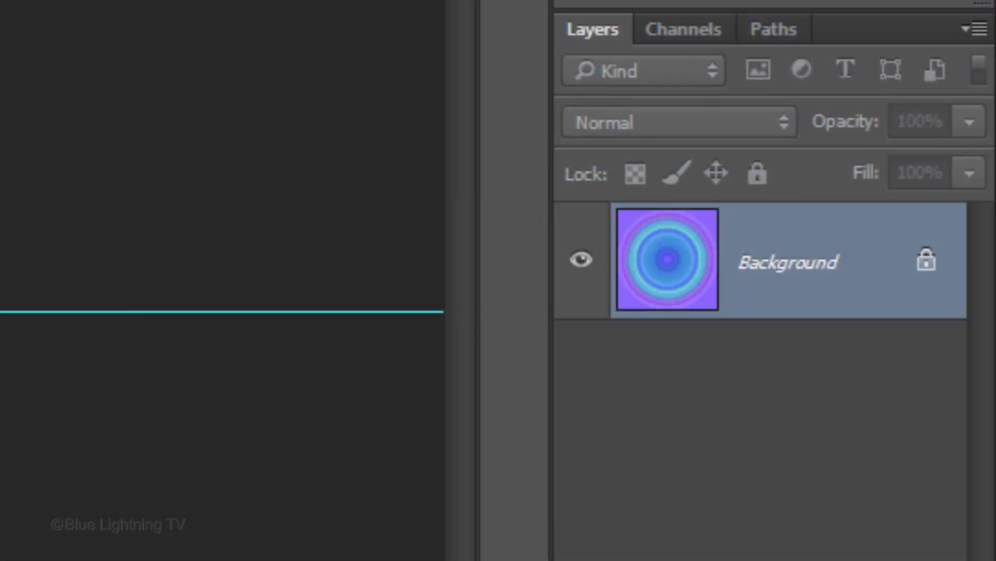
Copy the disc to Layer 1, hide the Background, and load Layer 1's outline as a selection.
key("ctrl+j")
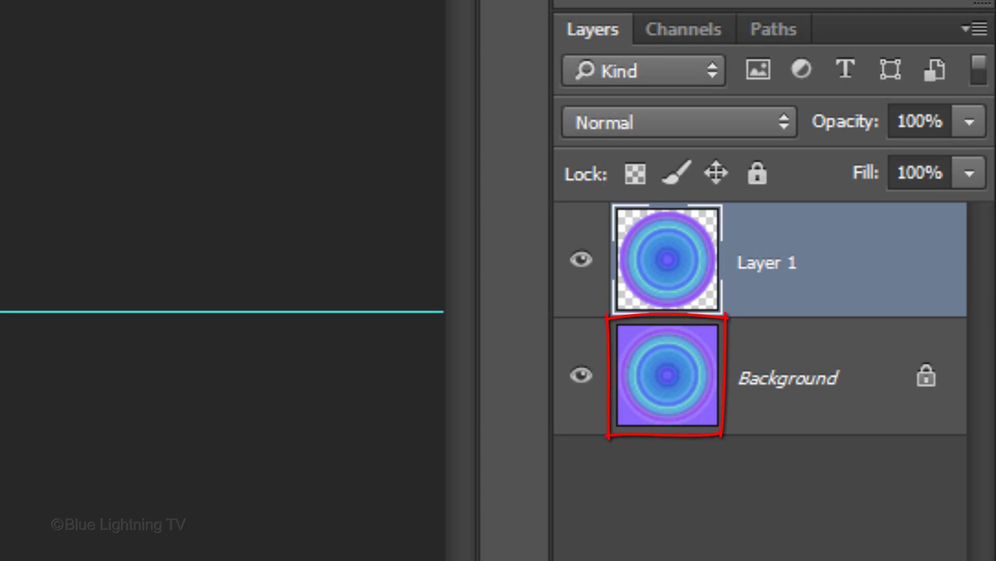
left_click(581, 376)
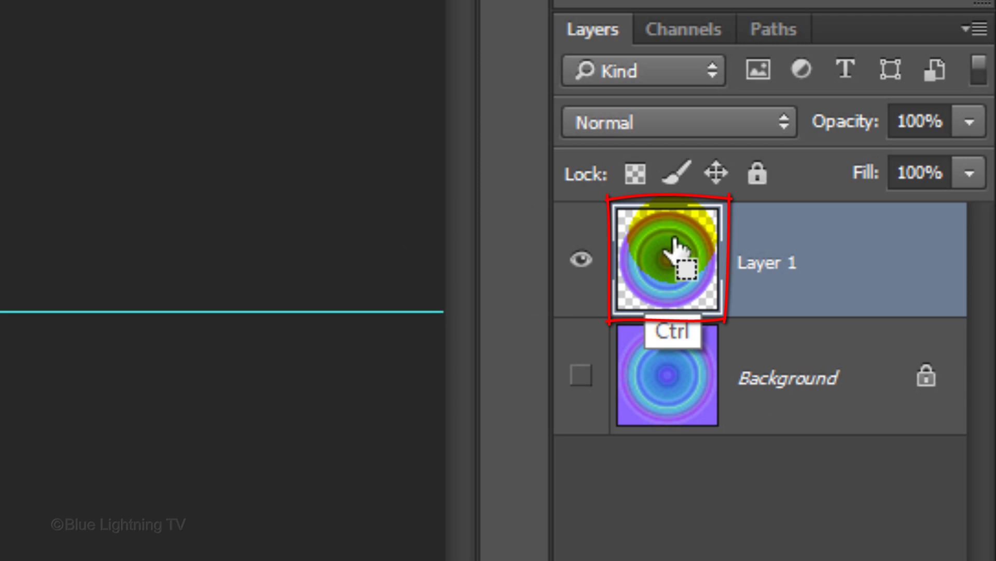
left_click(675, 246, "ctrl")
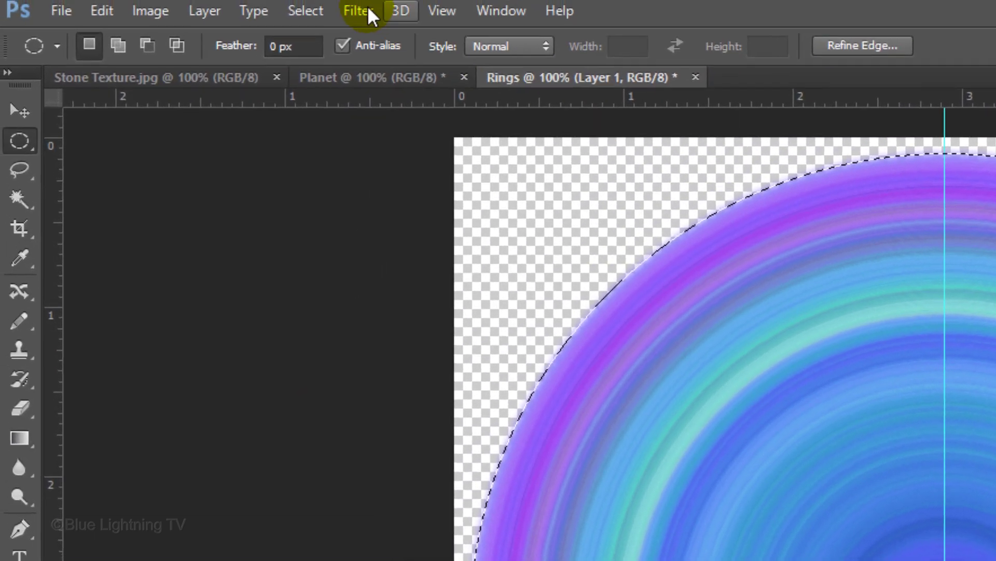
Shrink the circular selection proportionally to 50% and delete the disc's centre to transparency.
left_click(306, 11)
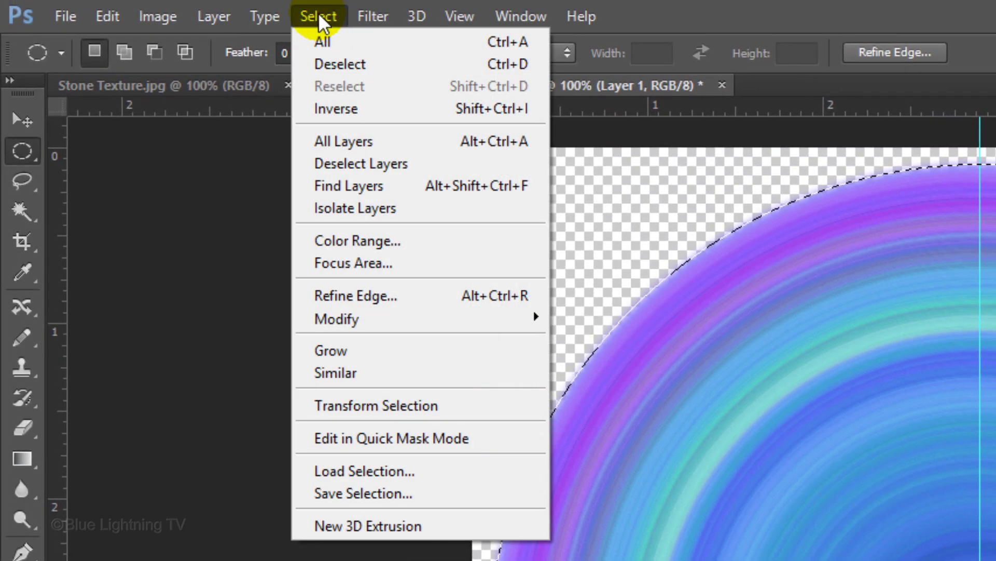
left_click(382, 406)
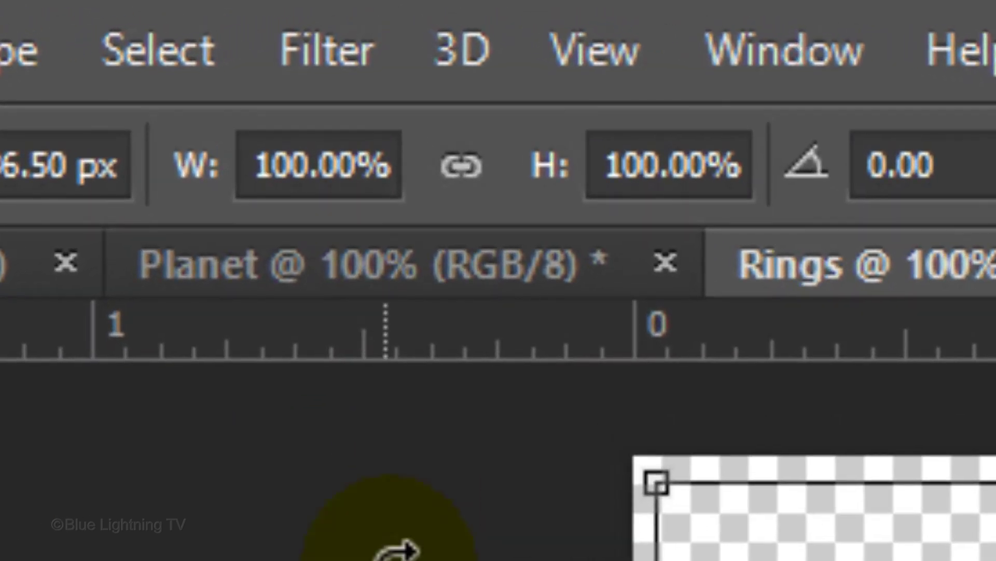
left_click(452, 138)
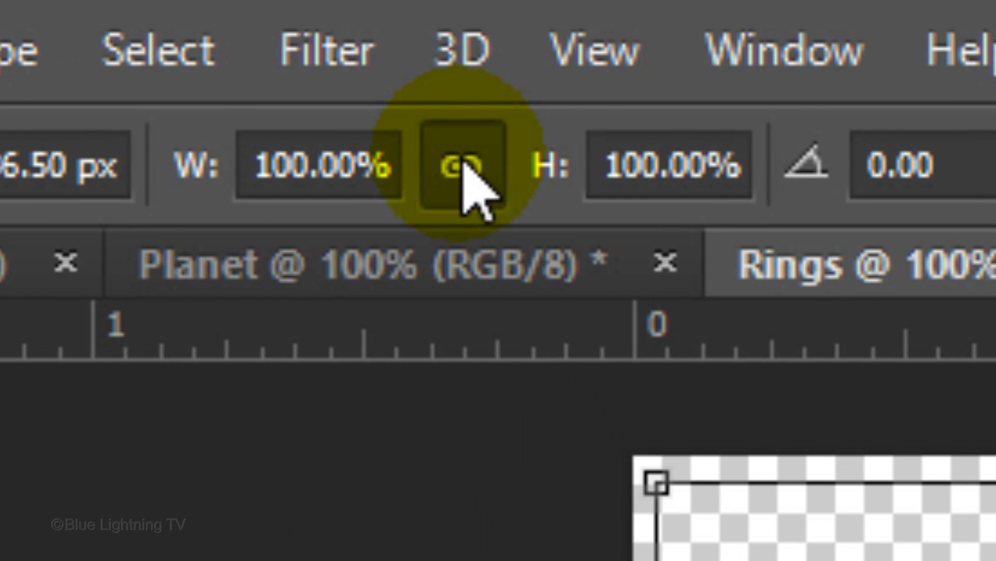
left_click(391, 160)
type("50")
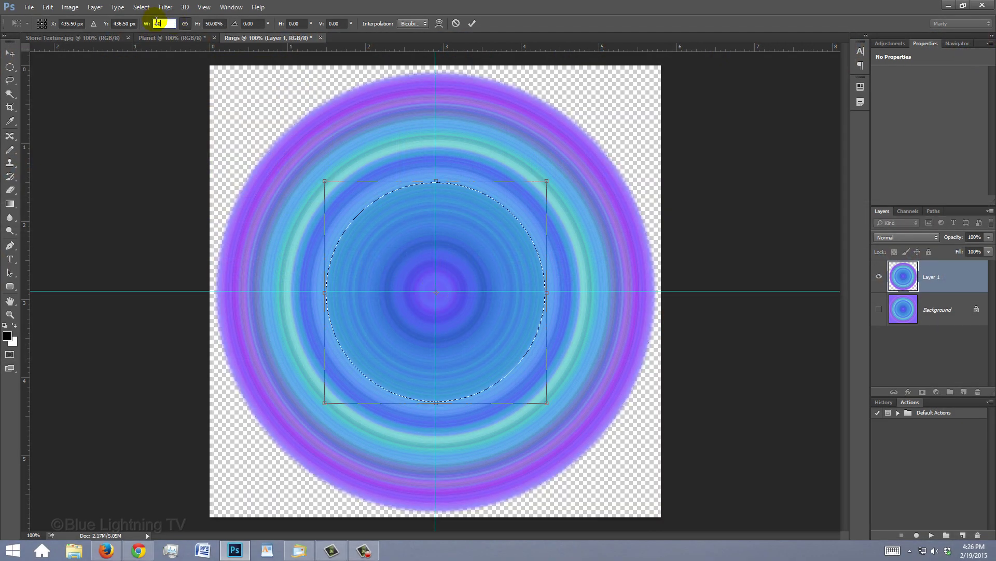
key("Return")
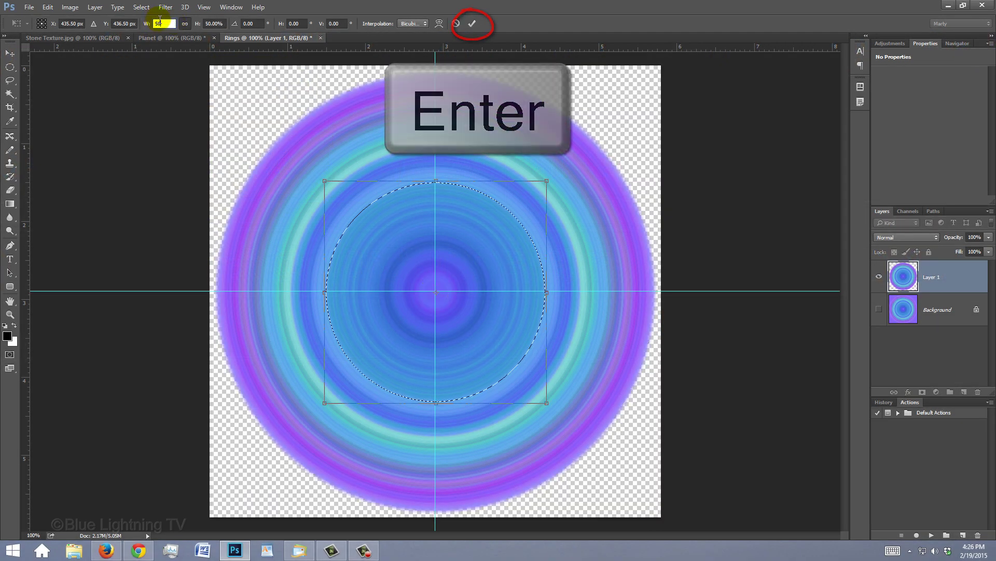
key("Delete")
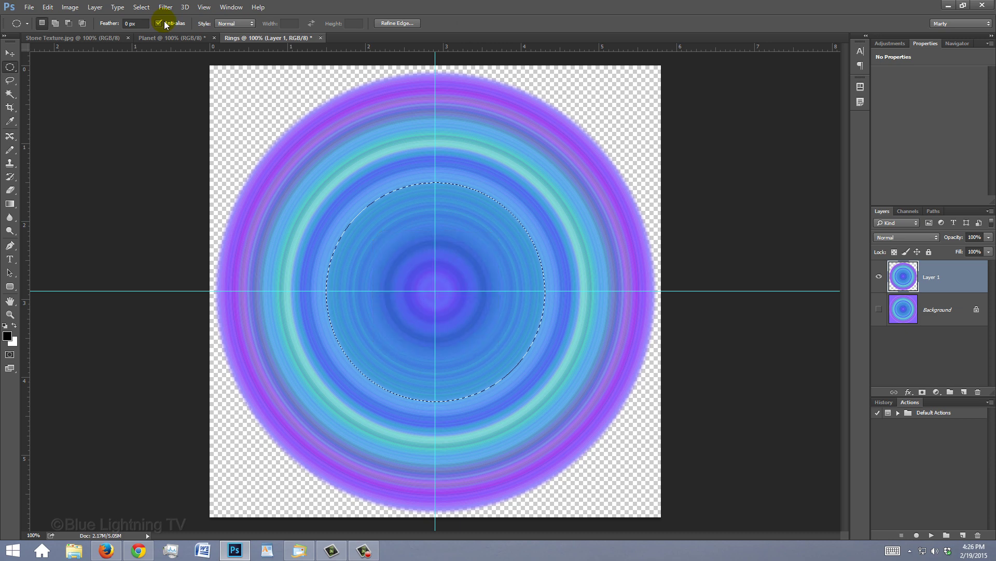
key("Delete")
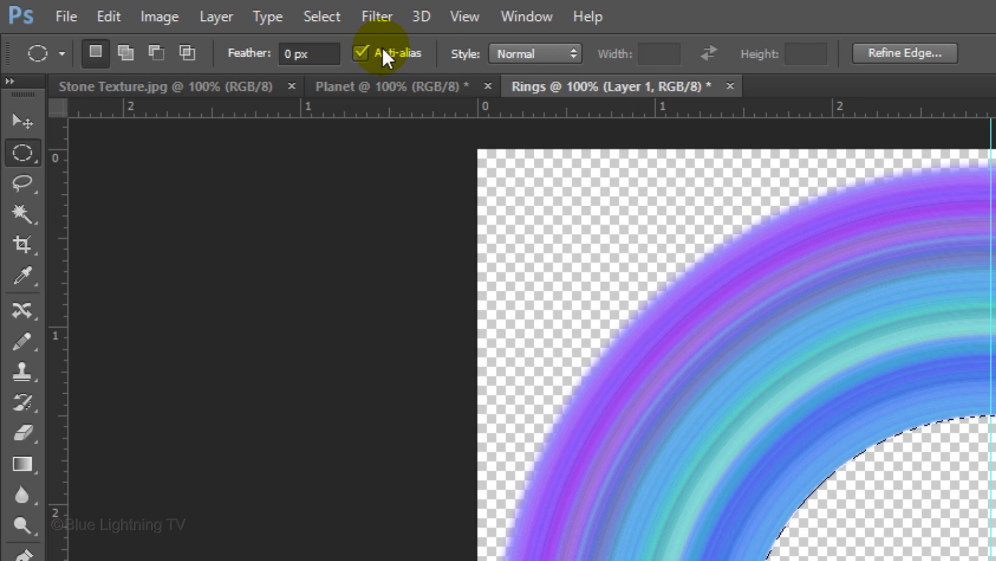
Enlarge the circular selection proportionally to 170% and commit the transform.
left_click(322, 16)
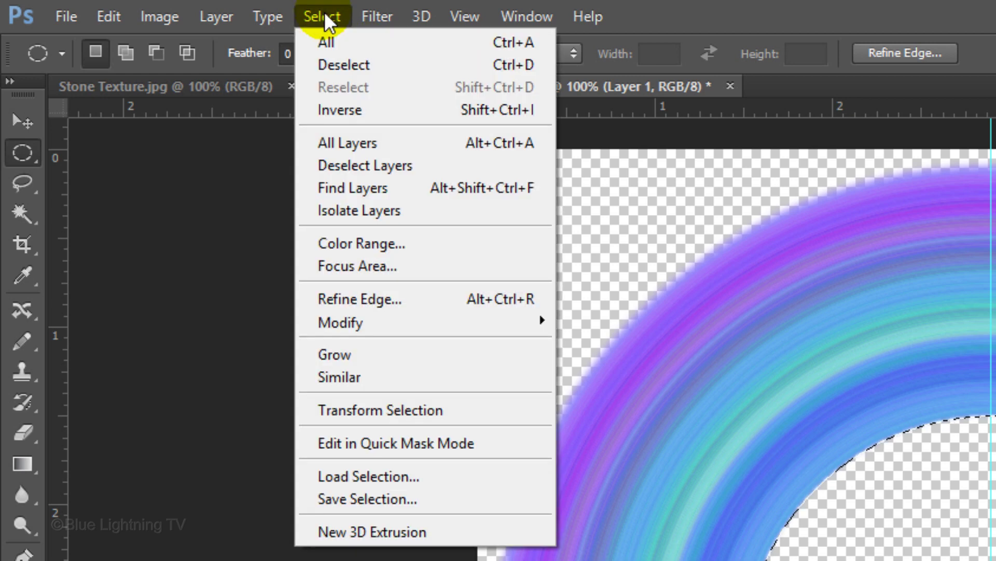
left_click(331, 413)
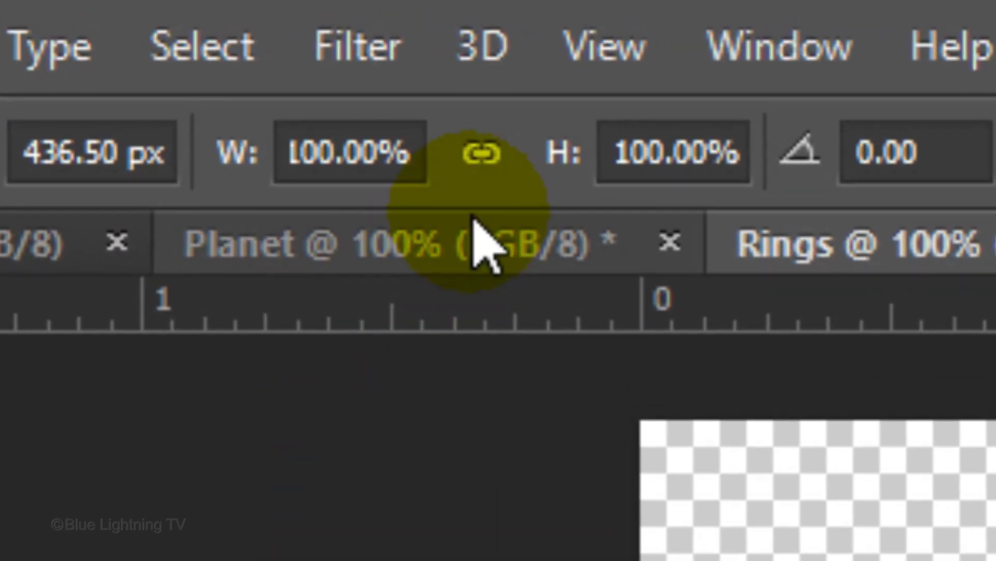
left_click(457, 112)
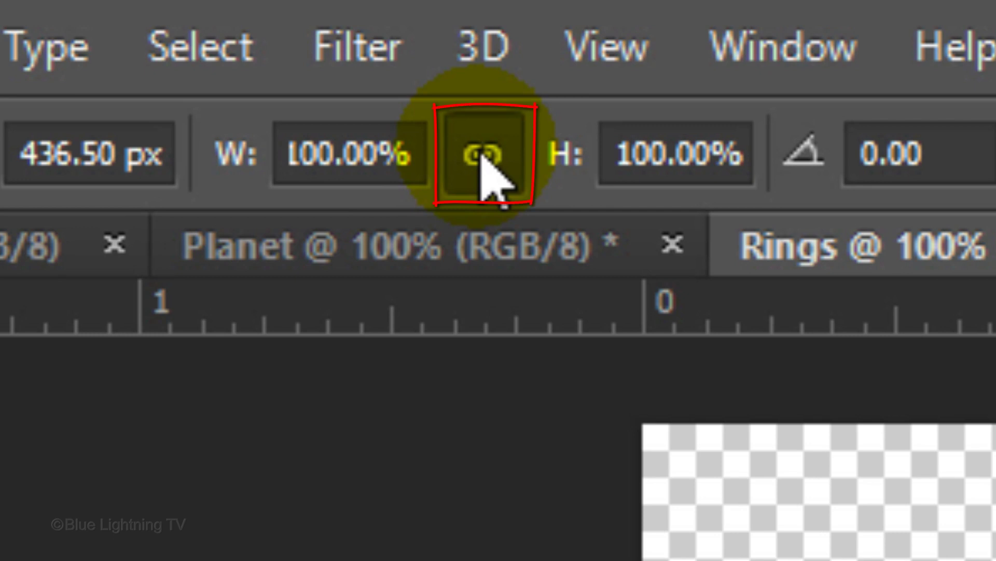
left_click(419, 154)
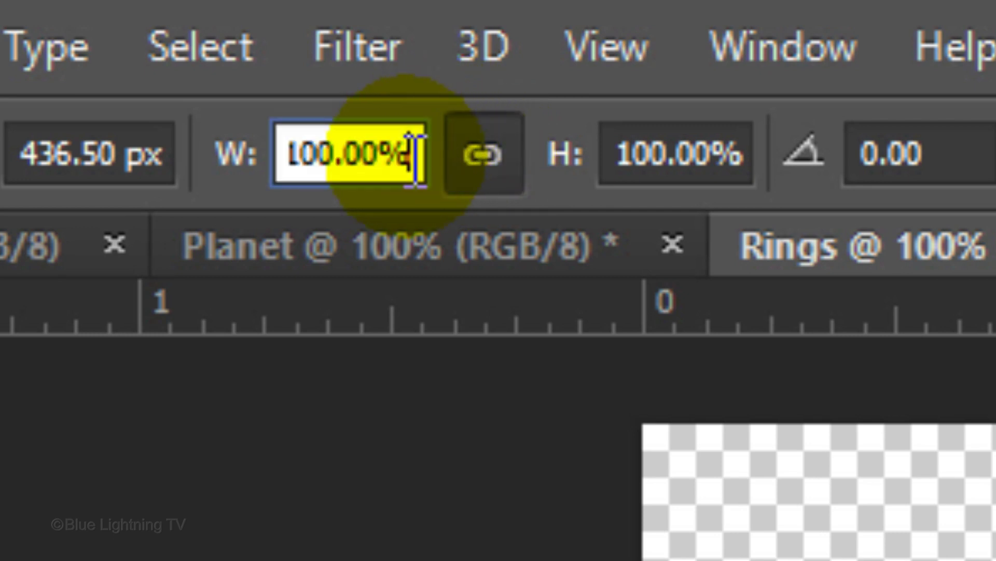
type("170")
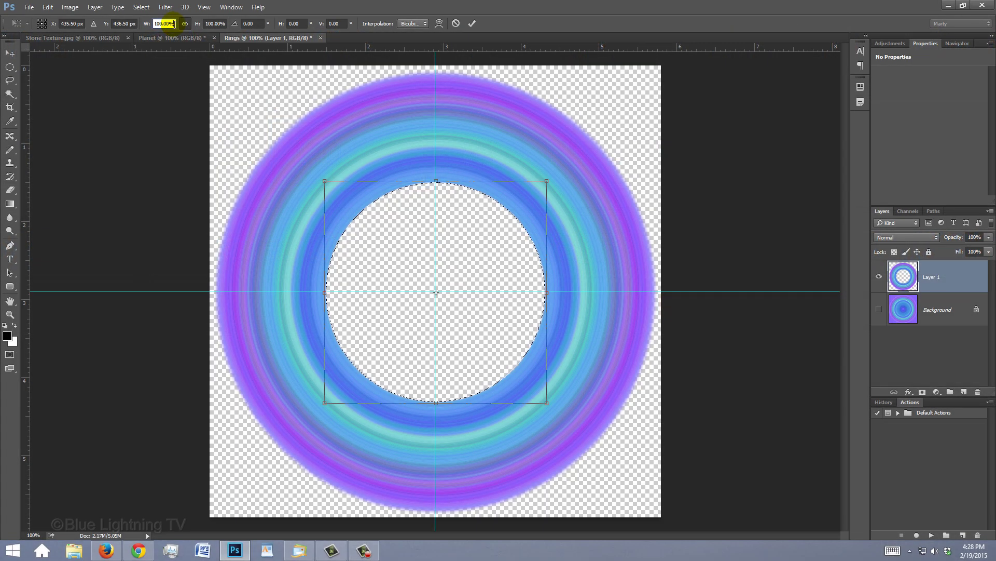
key("Return")
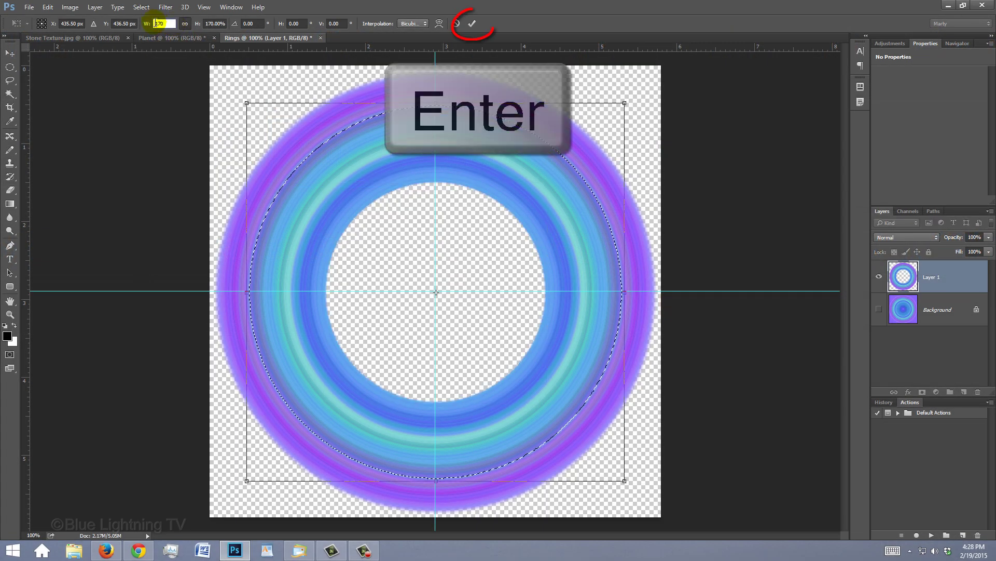
key("Return")
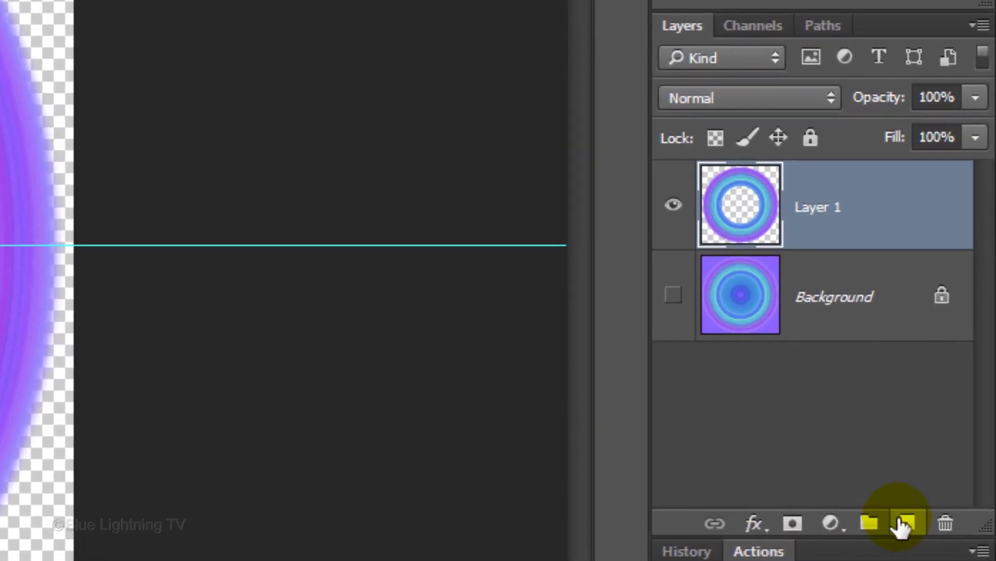
Add a new layer with a 3 px black centre stroke of the circle, then erase that outline from the rings on Layer 1.
left_click(908, 525)
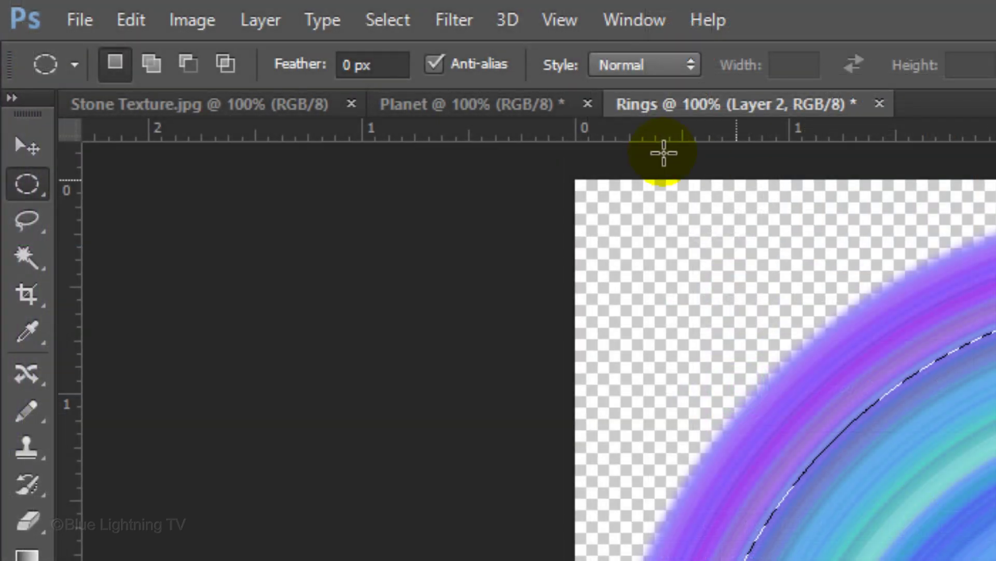
left_click(133, 19)
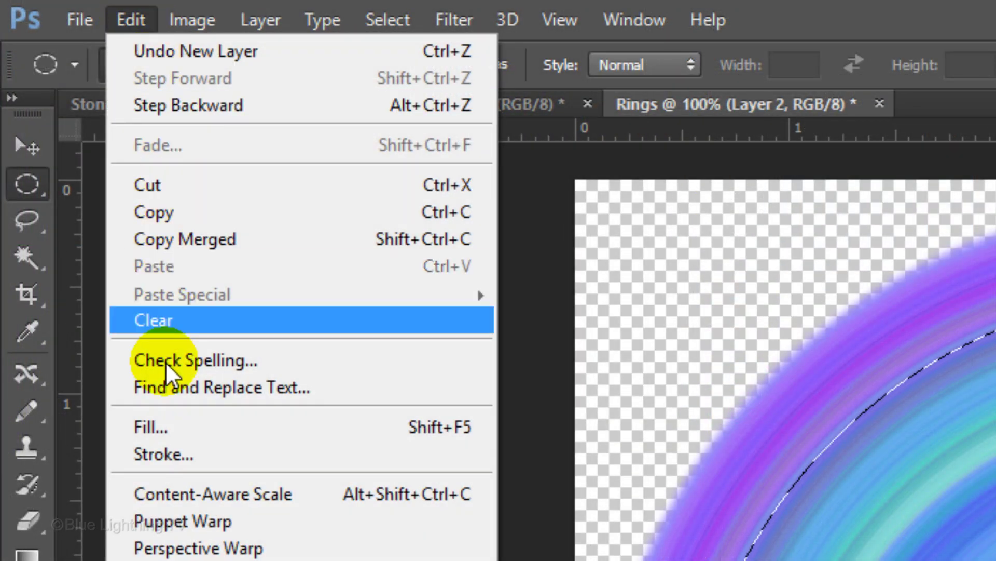
left_click(180, 452)
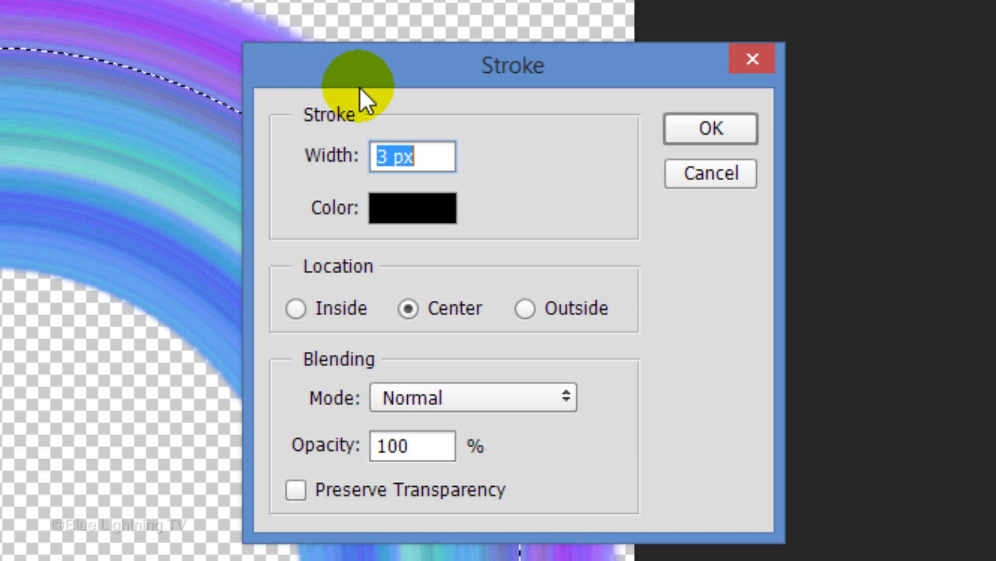
left_click(715, 132)
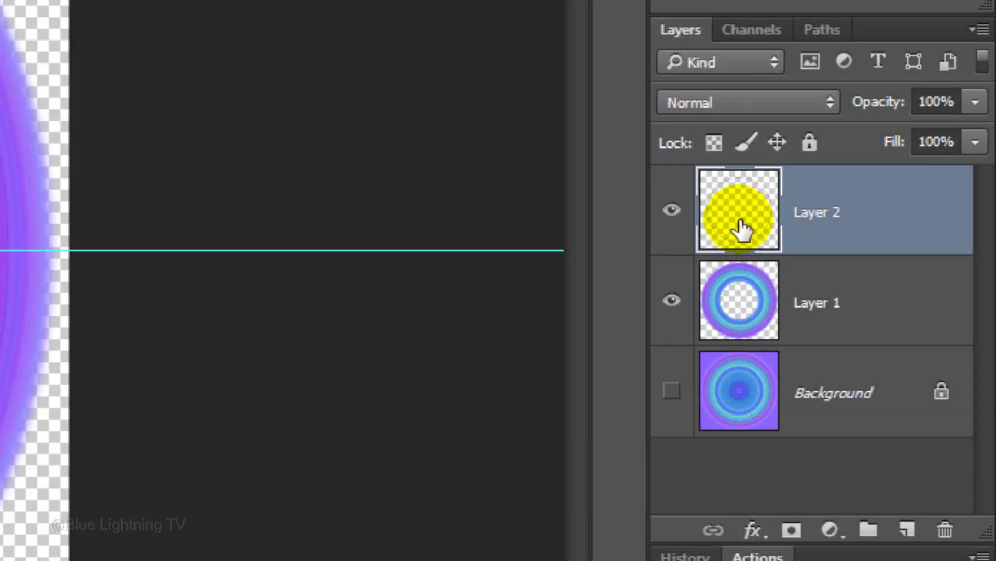
left_click(736, 300)
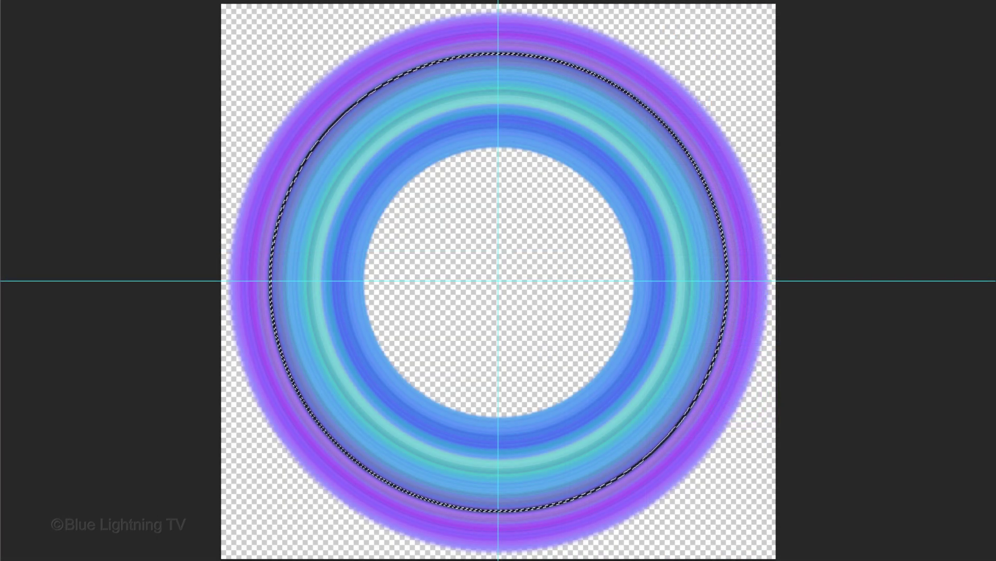
key("Delete")
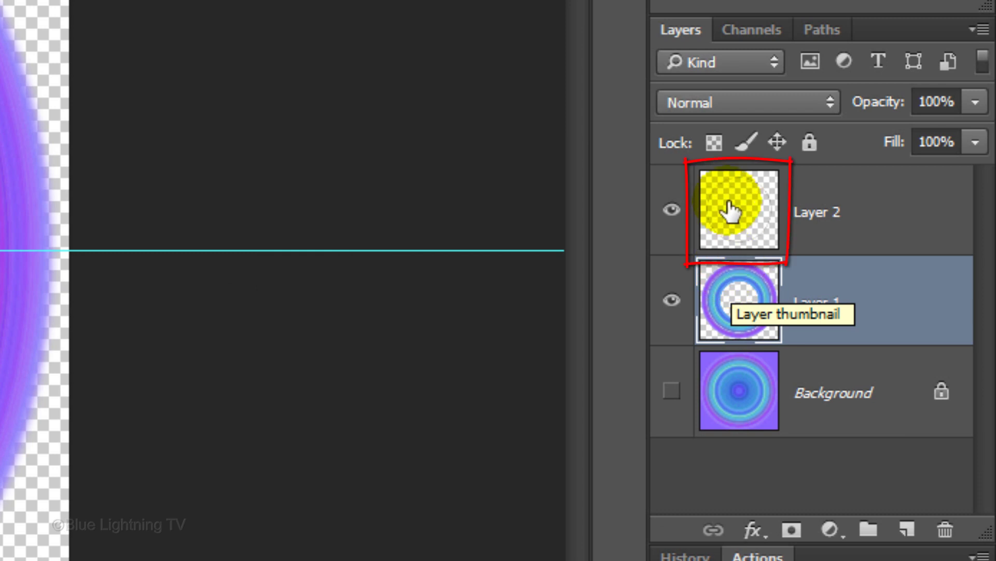
Shrink the stroke-circle selection to 77%, cut it from the rings on Layer 1, then deselect.
left_click(731, 212)
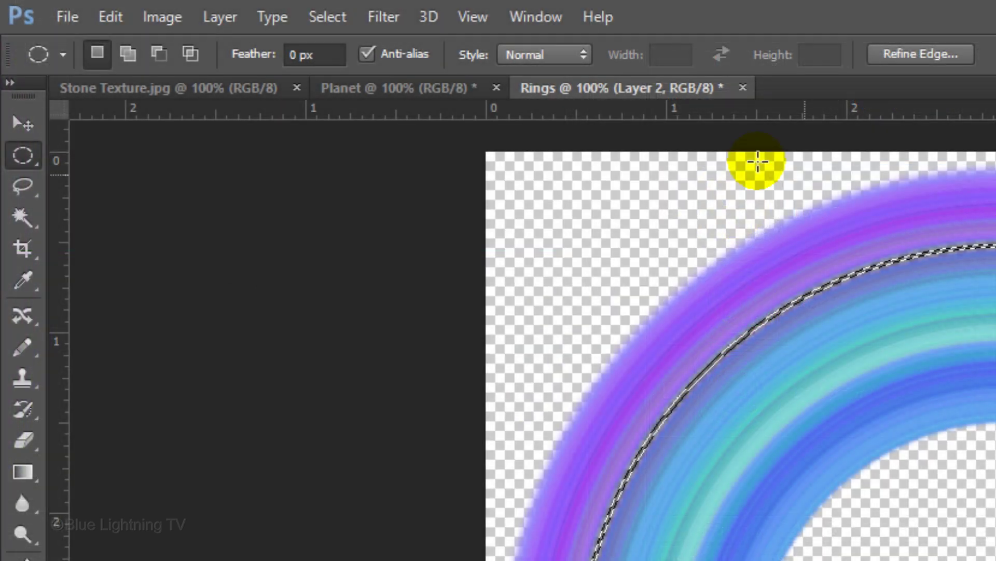
left_click(337, 16)
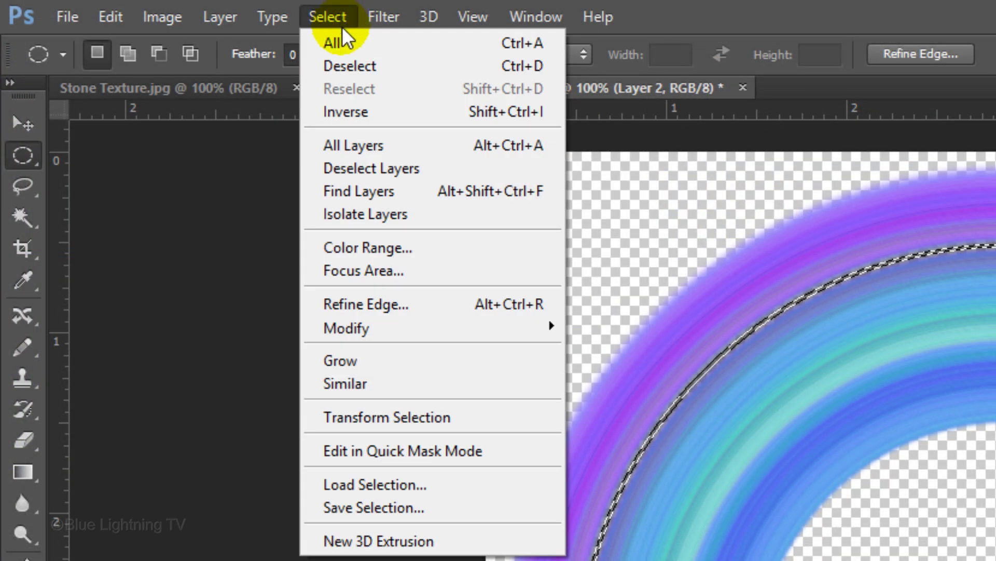
left_click(375, 420)
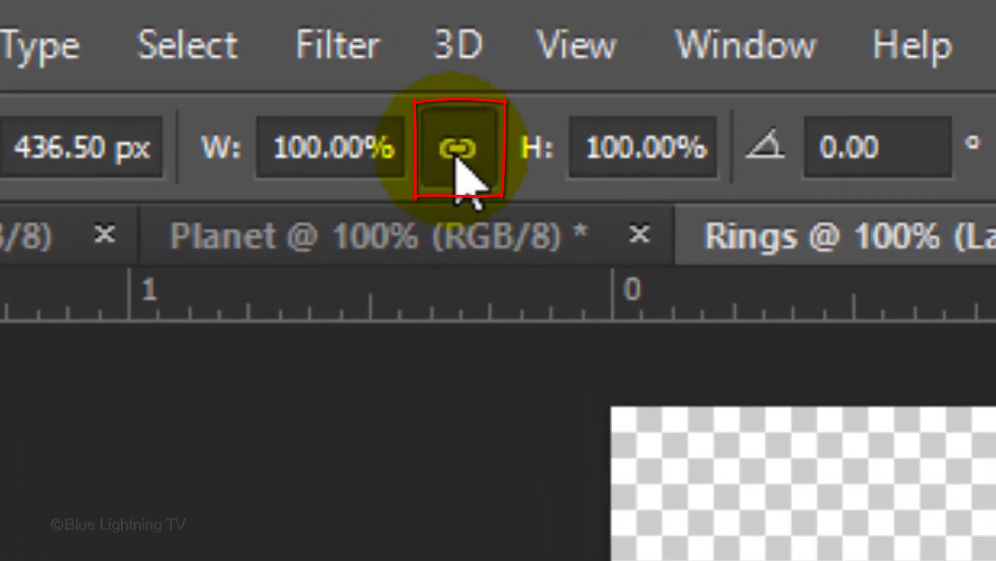
left_click(393, 133)
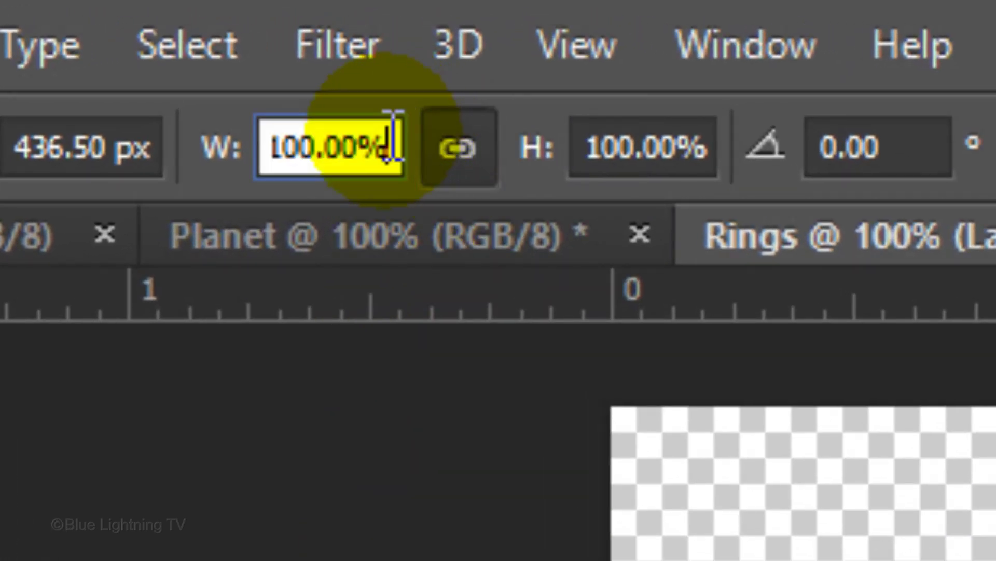
type("77")
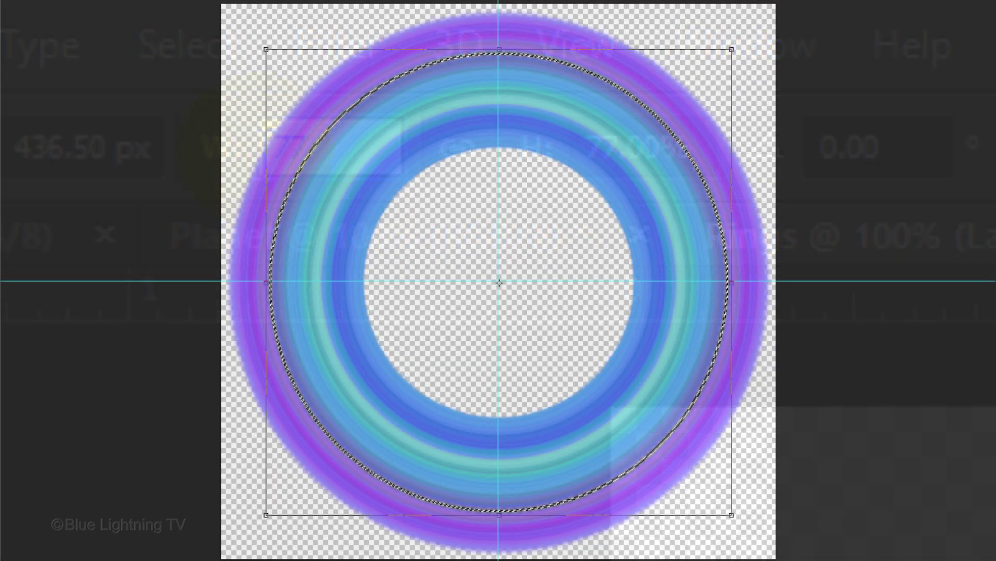
key("Return")
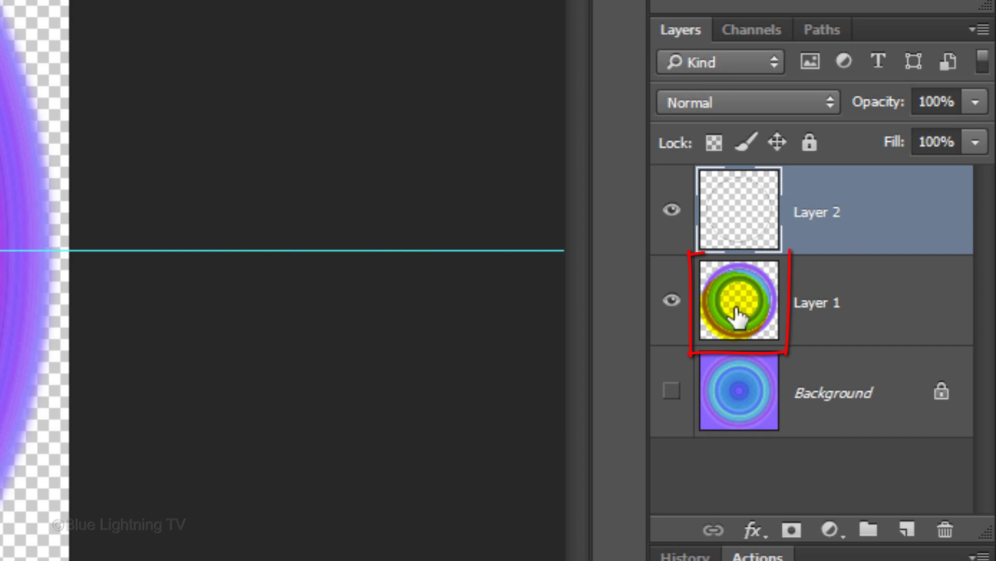
left_click(737, 315)
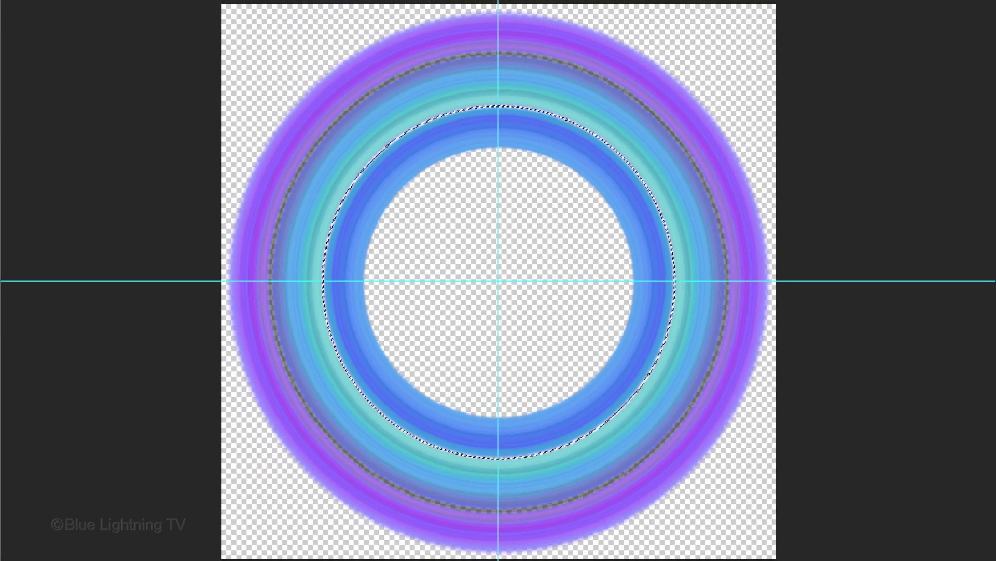
key("ctrl+d")
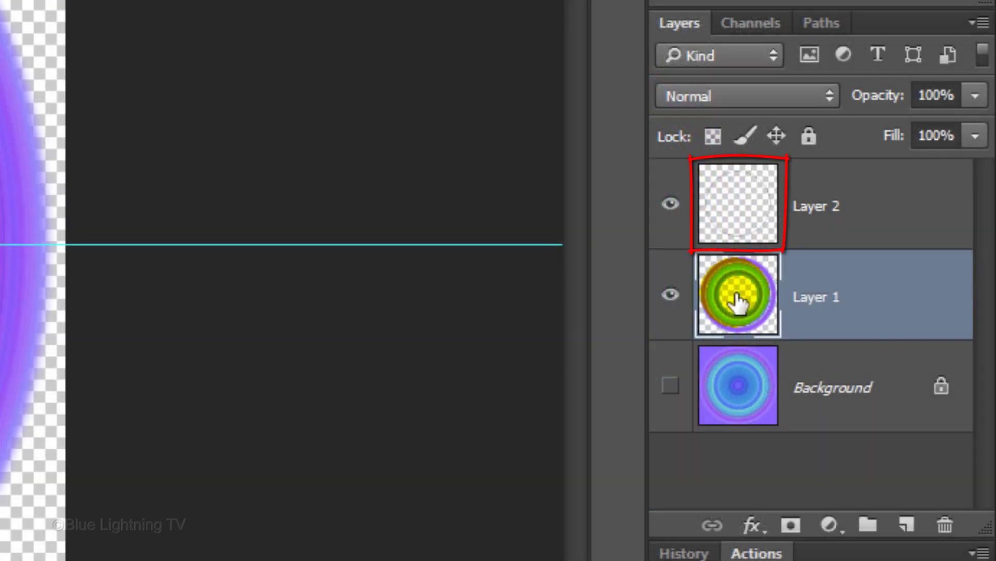
Delete the stroke layer and Shift-drag the gapped rings onto the Planet starfield, centred.
mouse_move(838, 202)
left_mouse_down()
mouse_move(854, 195)
mouse_move(945, 525)
left_mouse_up()
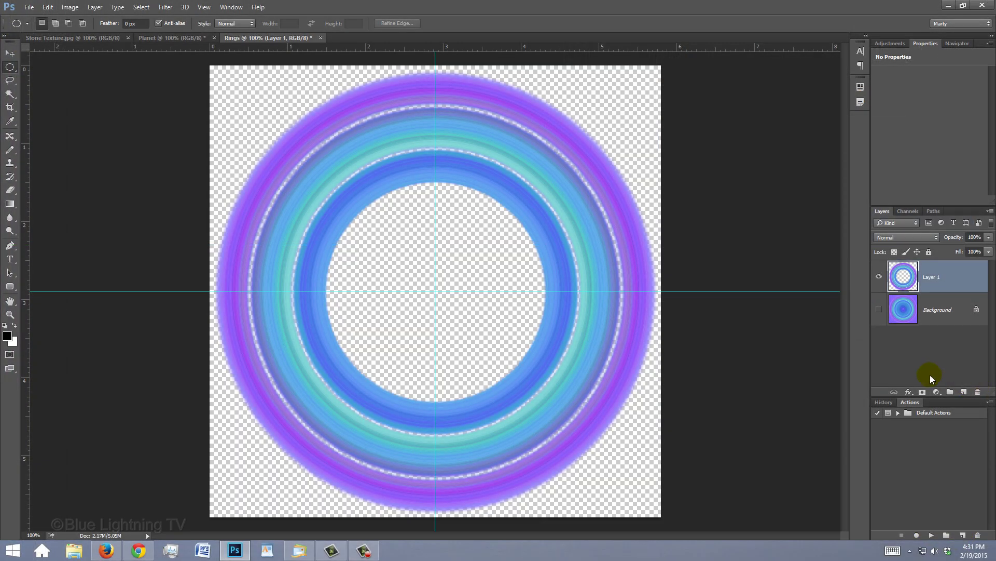
key("v")
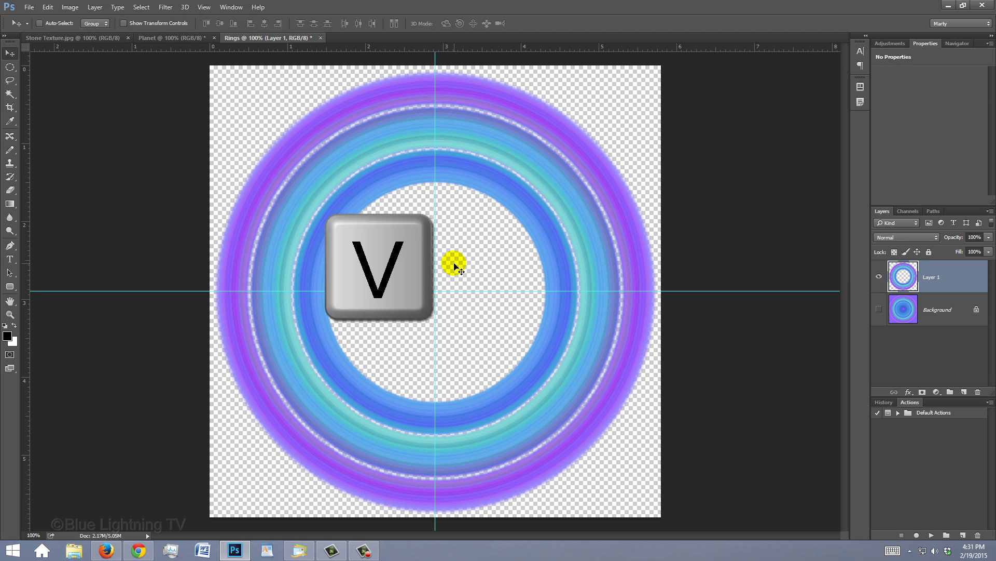
left_click_drag(451, 263, 180, 40)
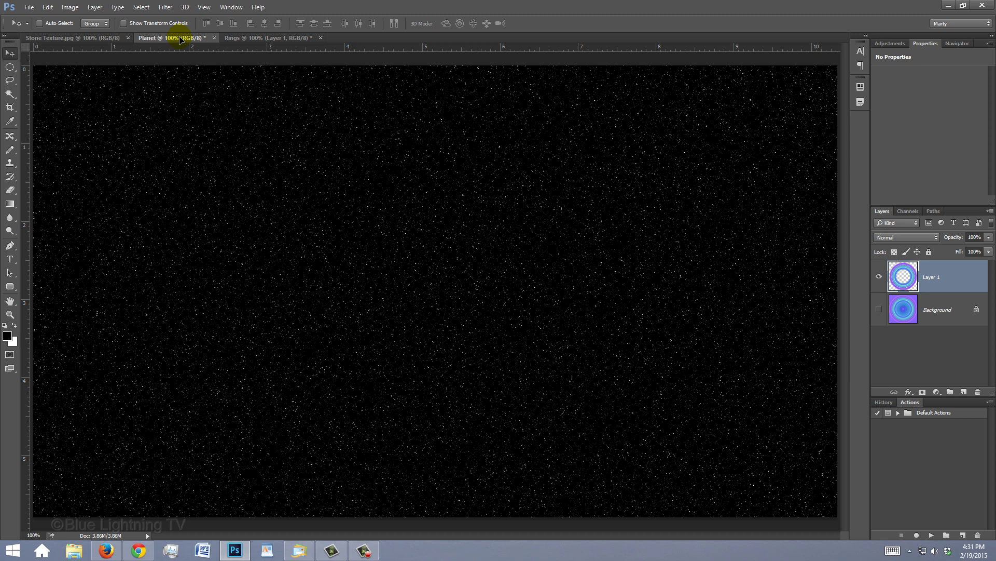
key("shift")
left_click_drag(180, 40, 337, 150)
left_click_drag(441, 256, 465, 300)
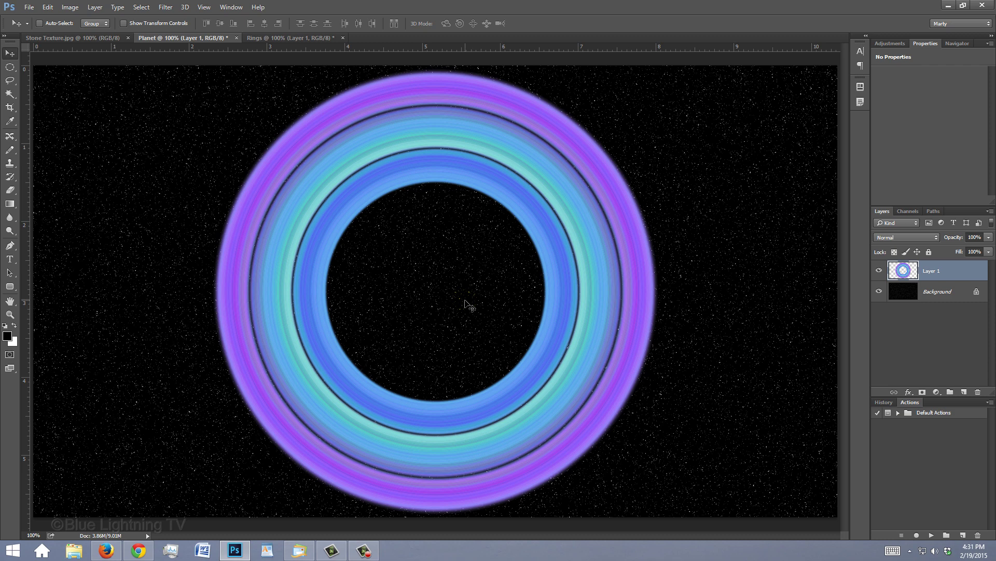
Transform the rings into a tilted ellipse: 235.77% wide, 51.77% high, rotated −13.21°, raised about 79 px.
key("ctrl+t")
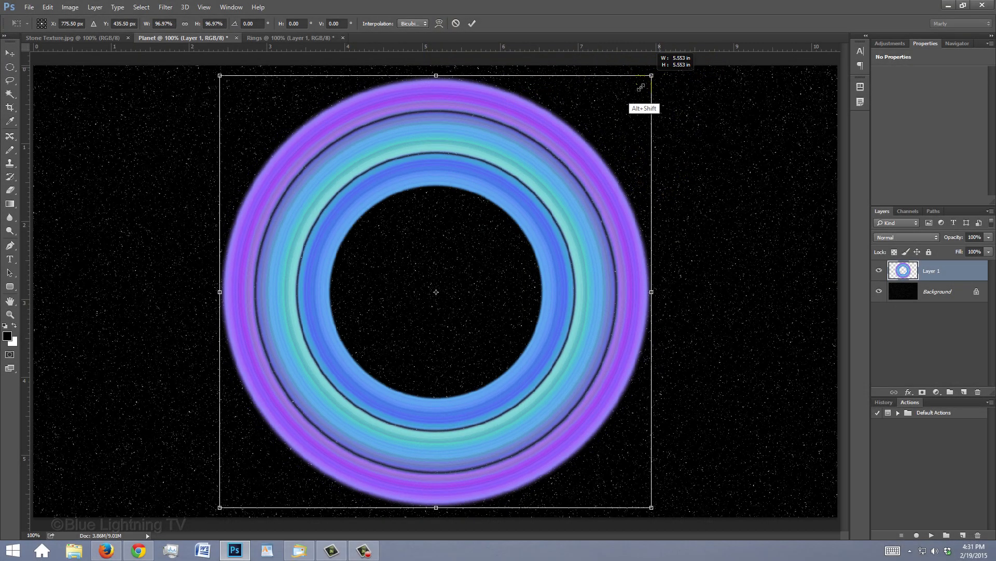
left_click_drag(639, 82, 566, 177)
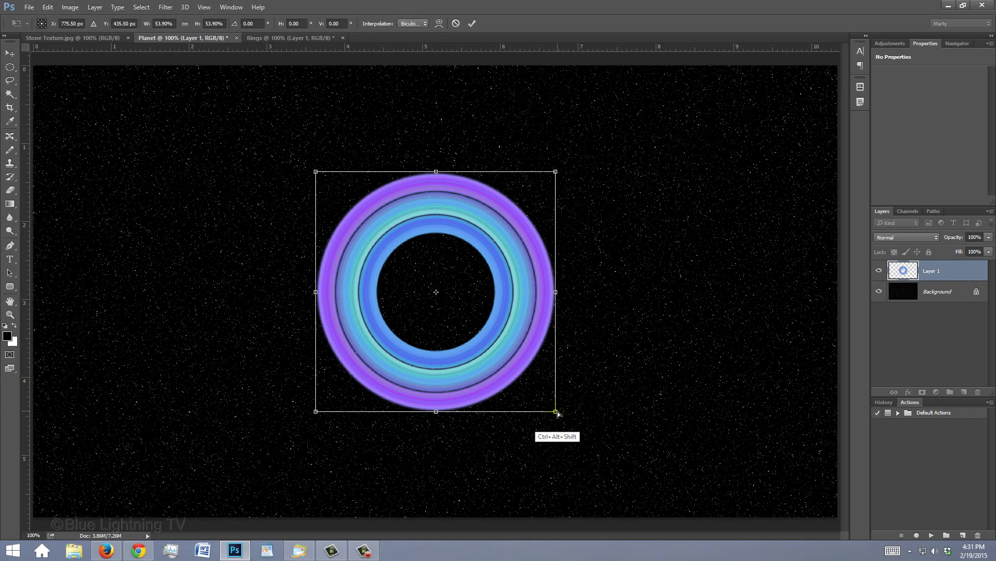
left_click_drag(555, 412, 802, 407)
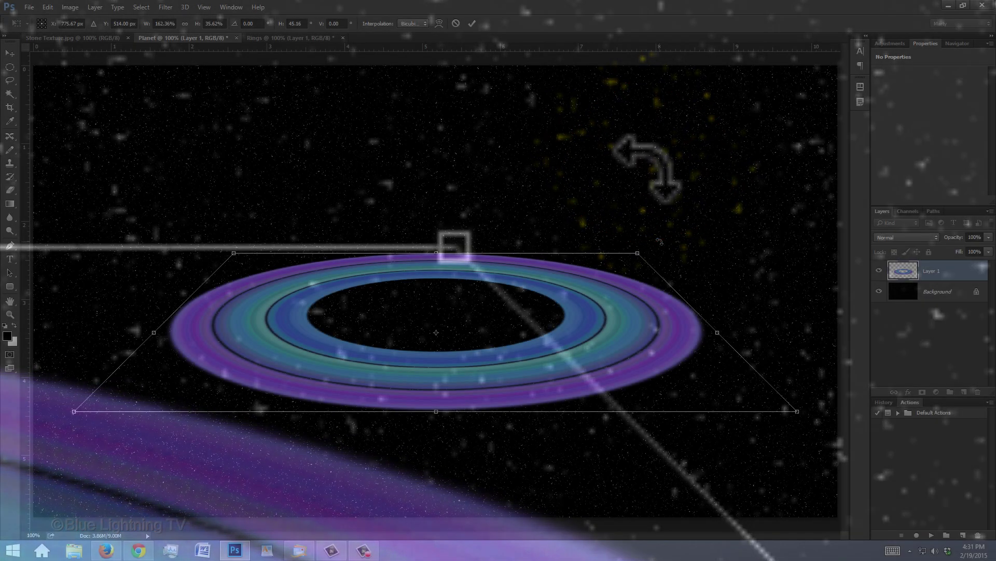
left_click_drag(656, 243, 624, 197)
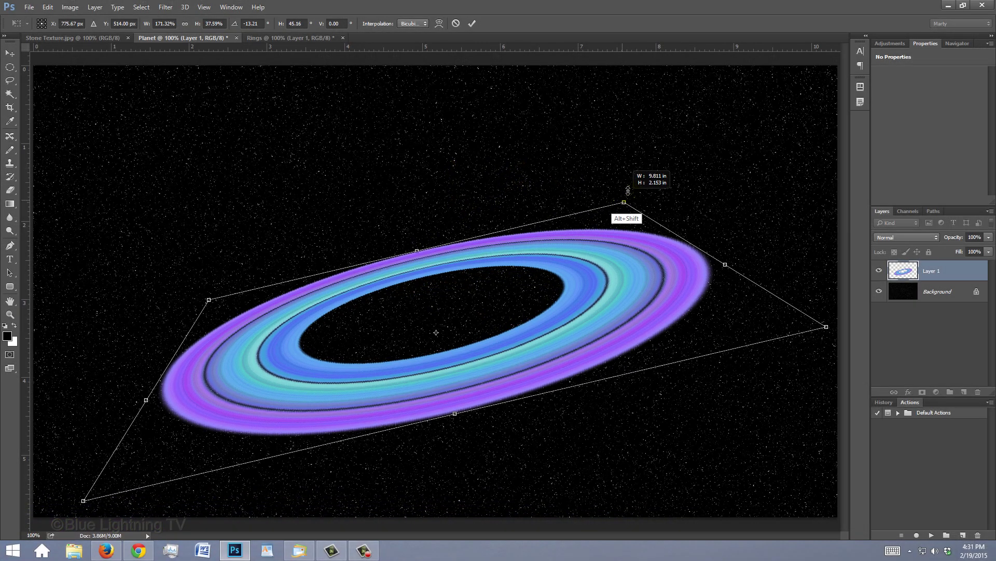
left_click_drag(633, 186, 682, 134)
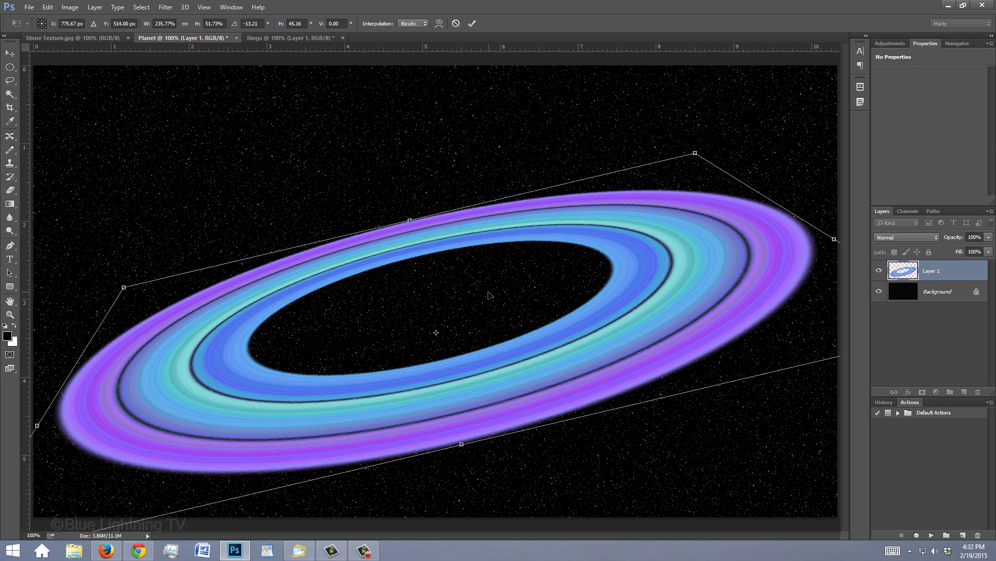
left_click_drag(488, 294, 490, 256)
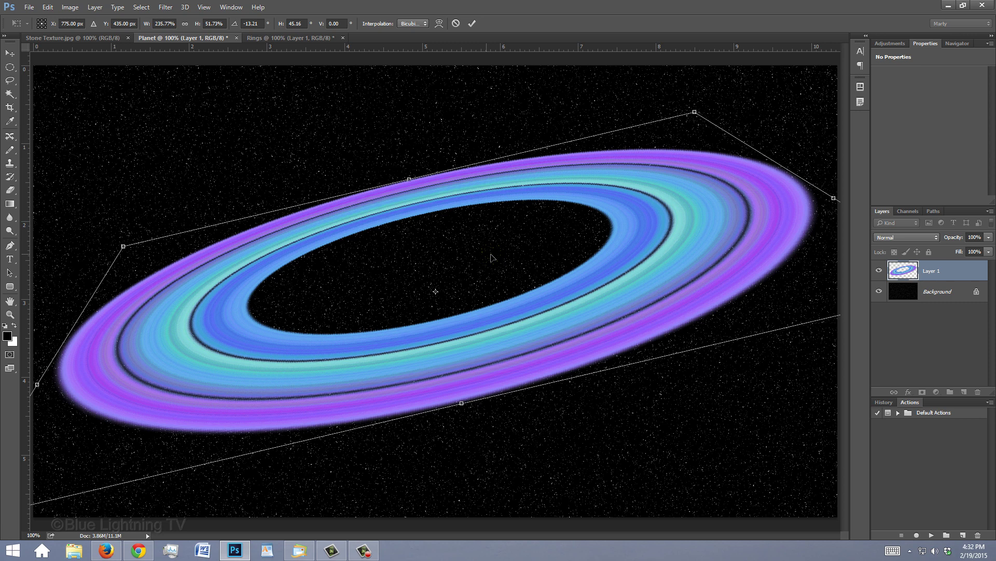
Commit the Free Transform to fix Layer 1's rings as the tilted ellipse.
key("Return")
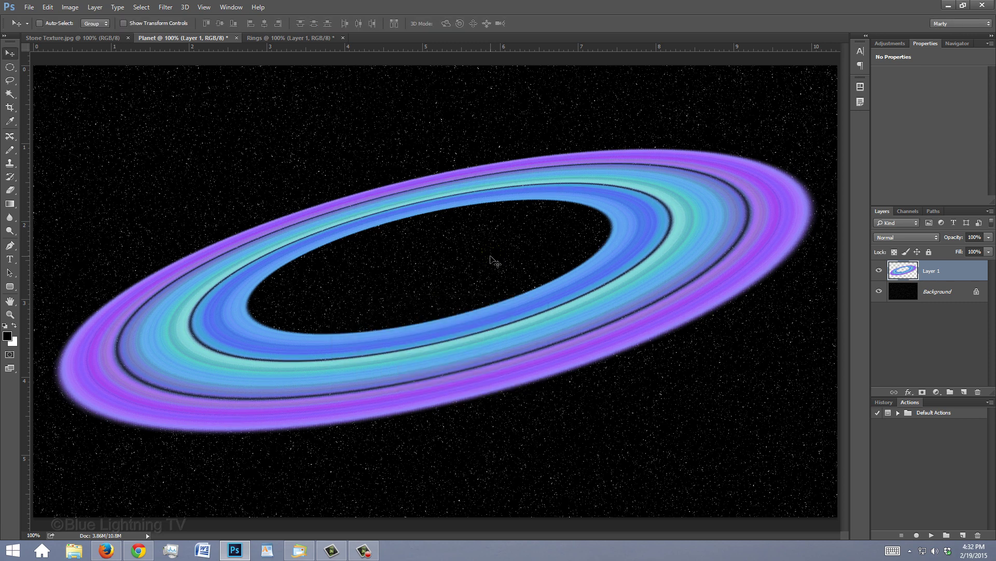